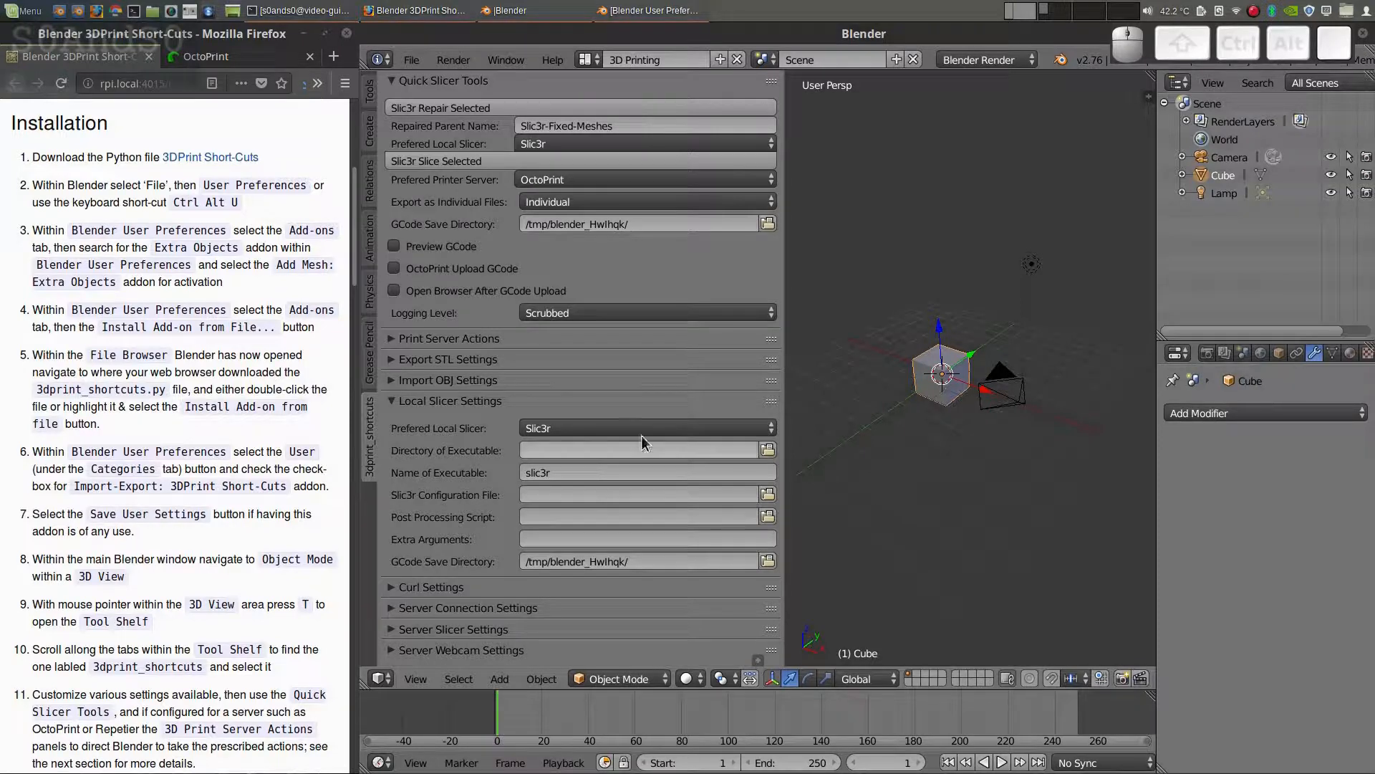
scroll(293, 374, "up", 7)
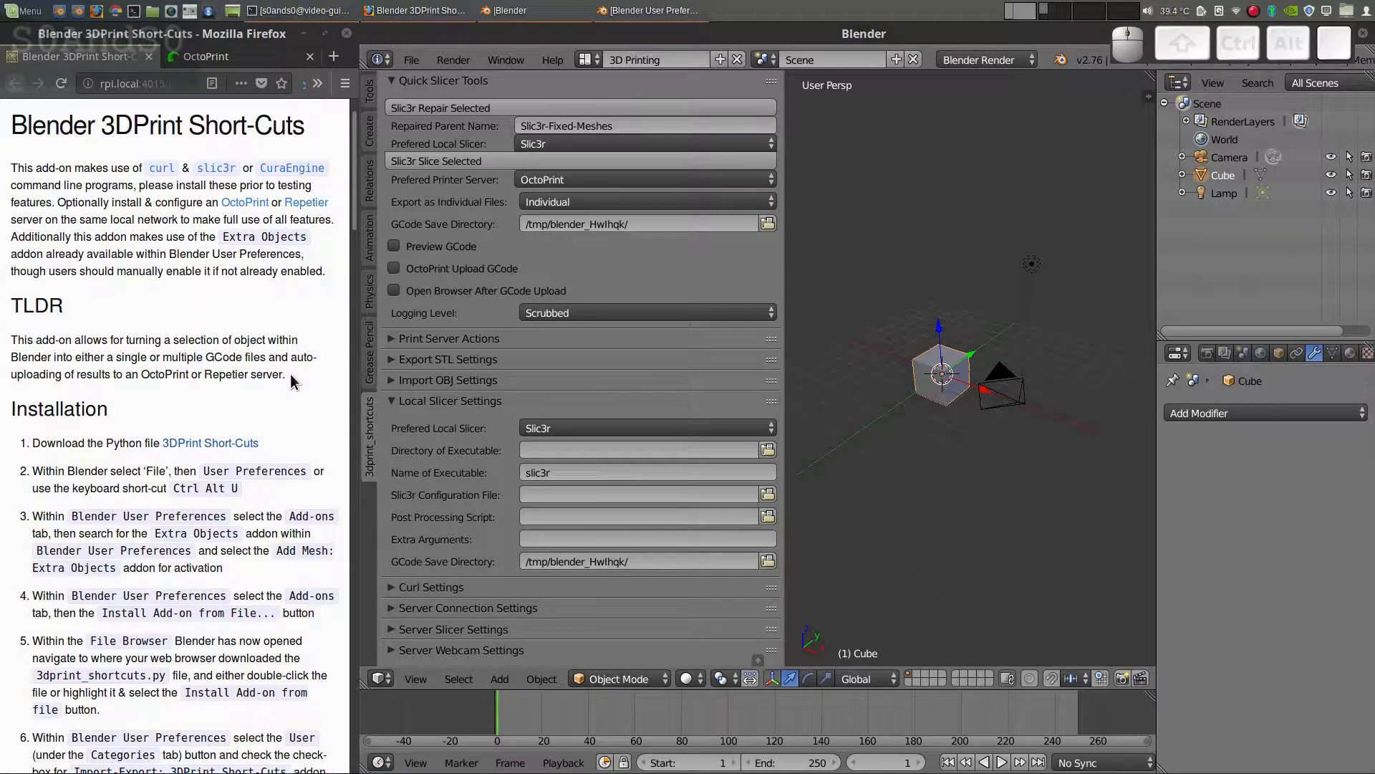
scroll(293, 380, "down", 4)
scroll(292, 374, "down", 3)
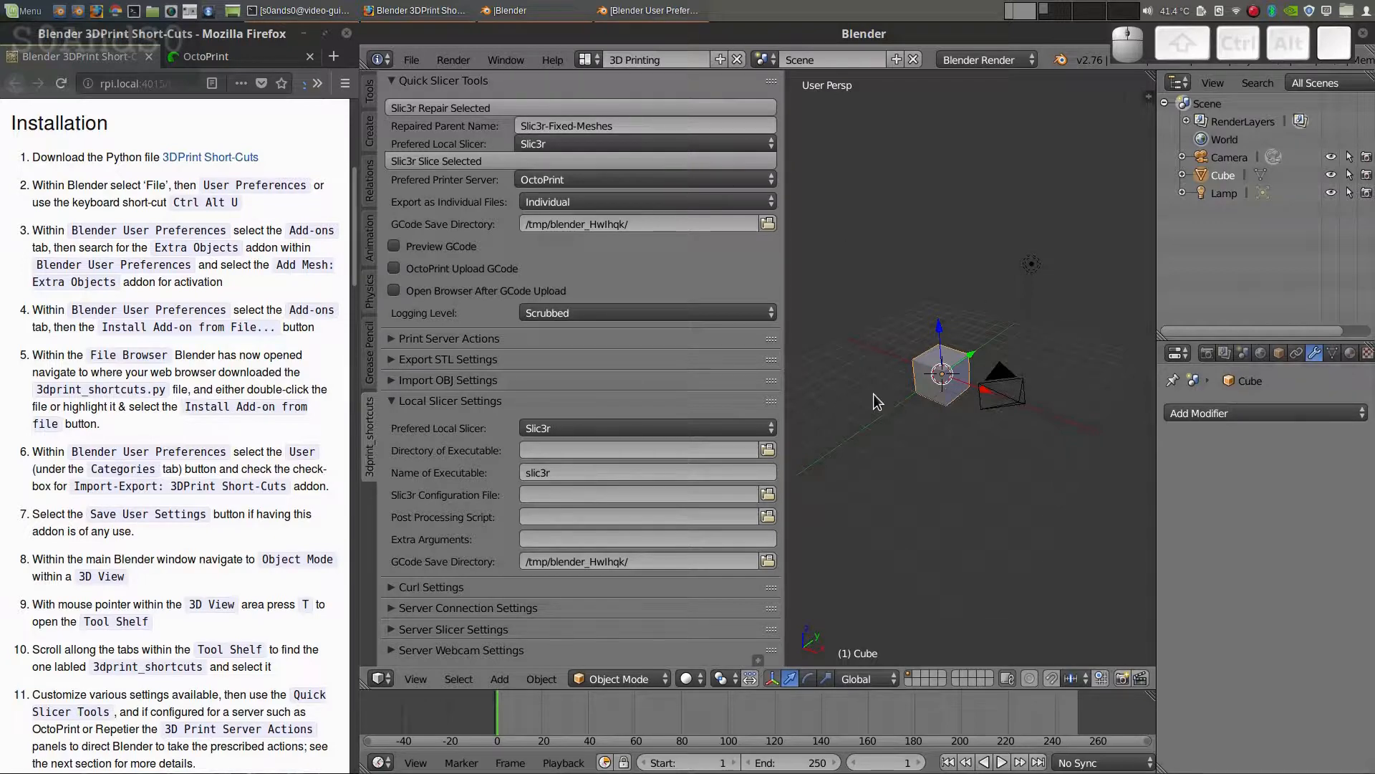
Step: In the local slicer settings, keep Slic3r as the preferred slicer and load DeltaPrintr-WB_Slic3r.ini from Downloads as its configuration file
left_click(474, 401)
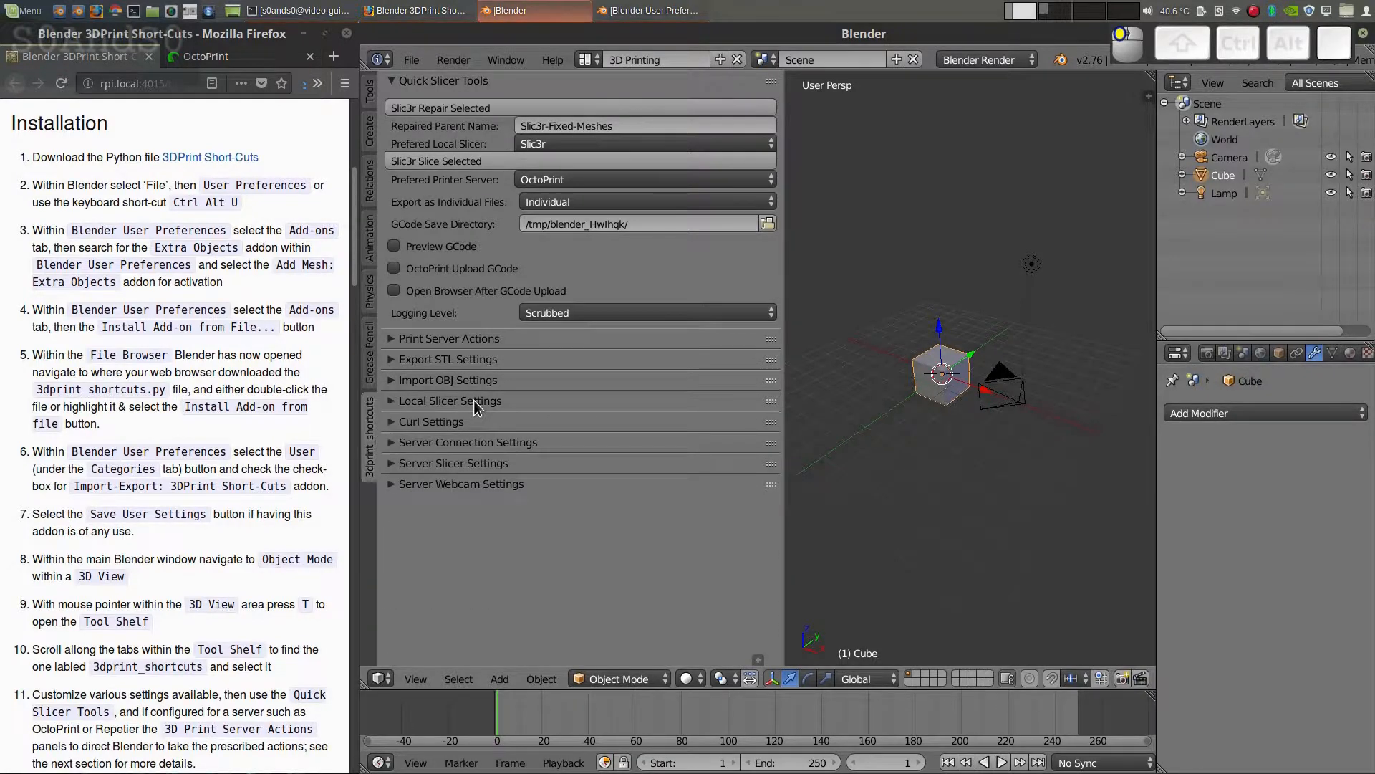
left_click(474, 400)
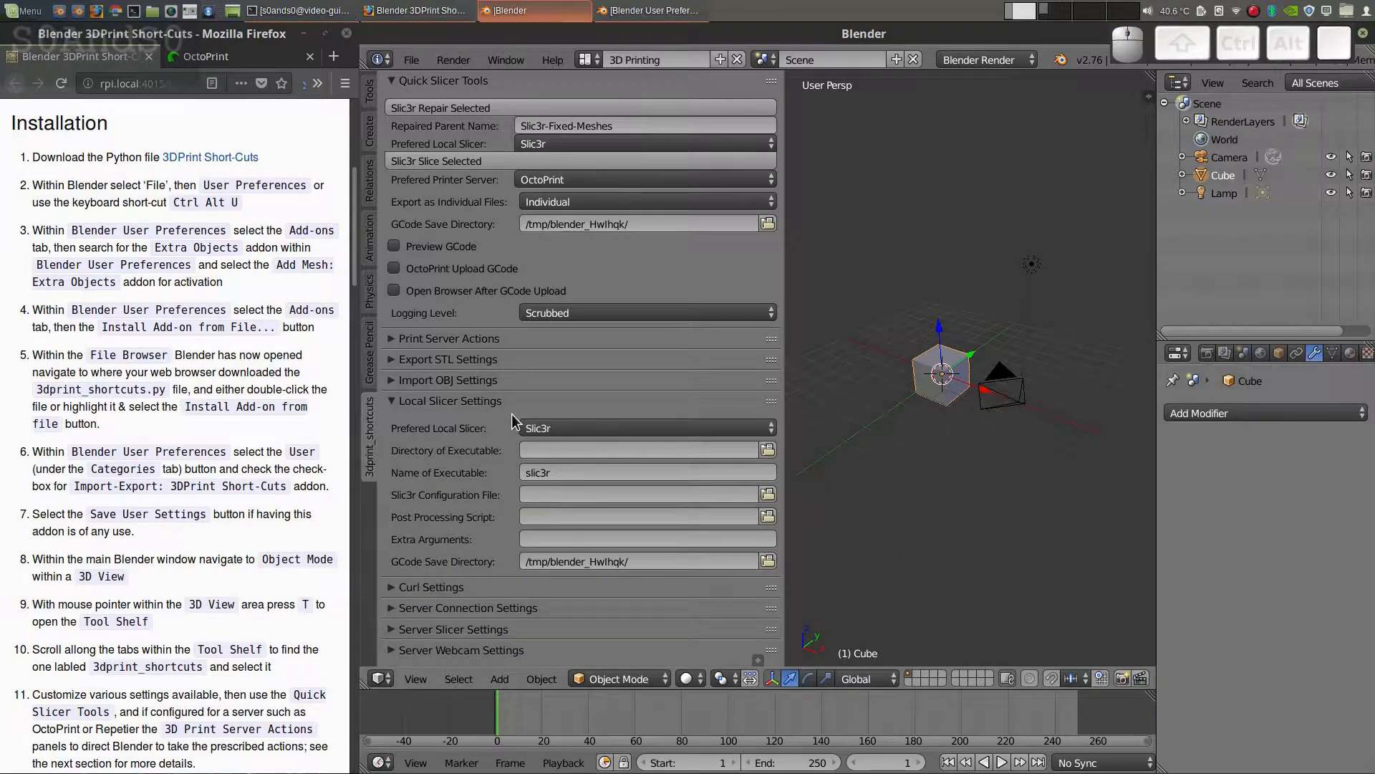
left_click(596, 428)
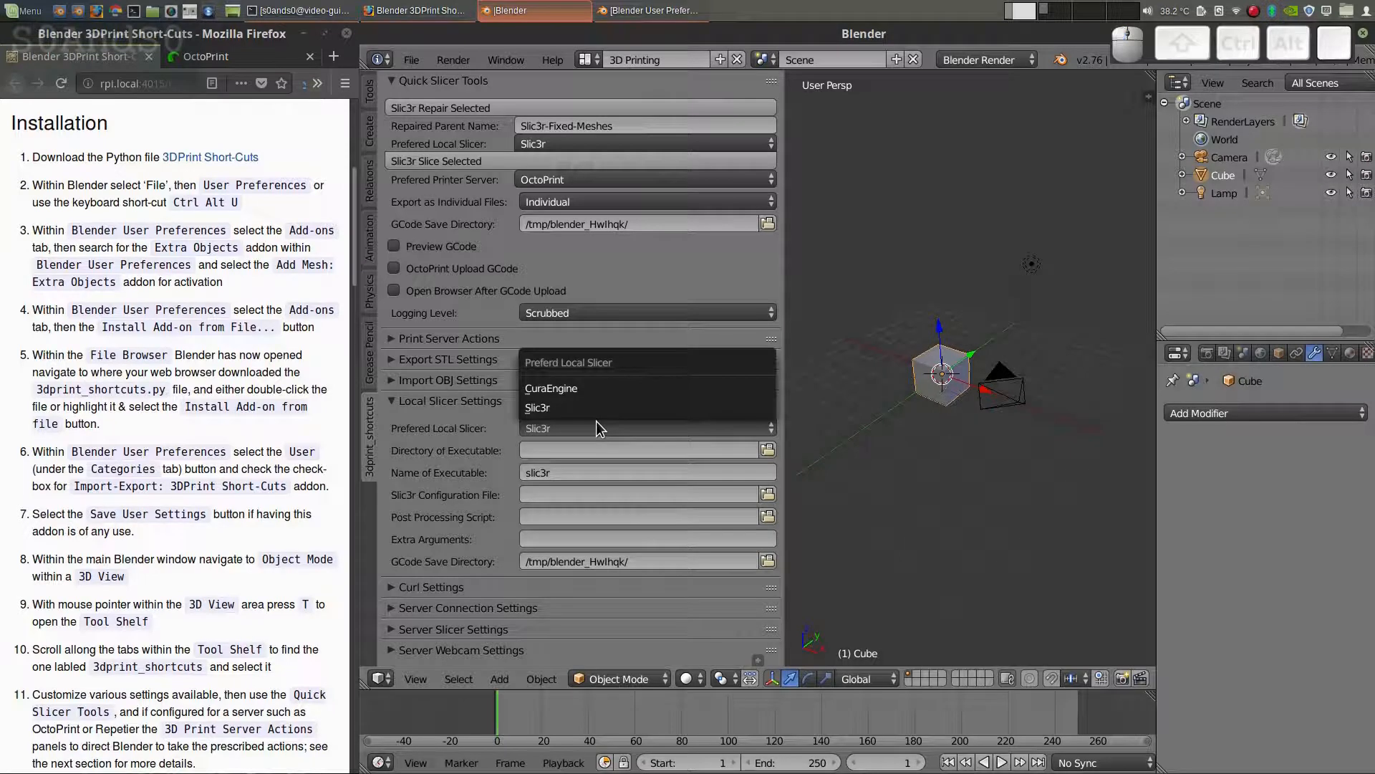
left_click(596, 423)
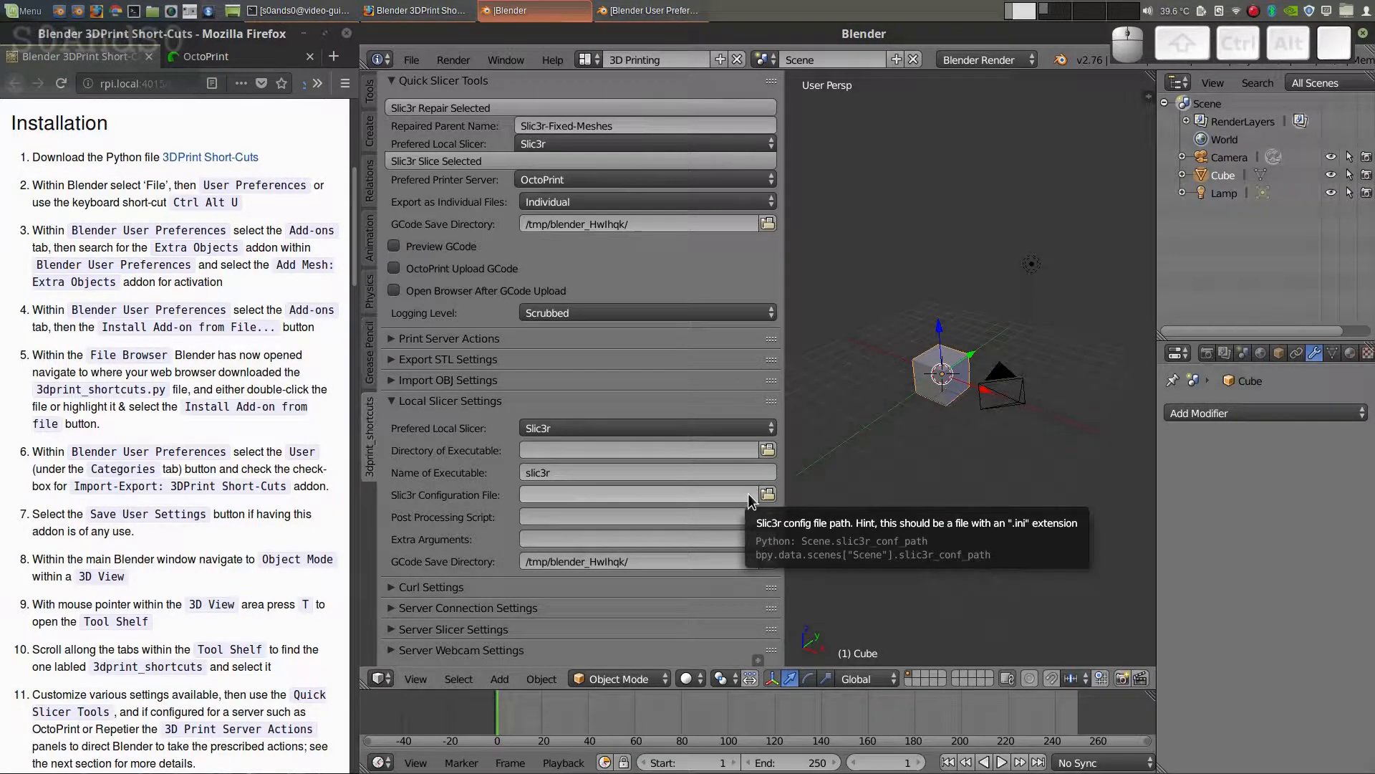
left_click(767, 494)
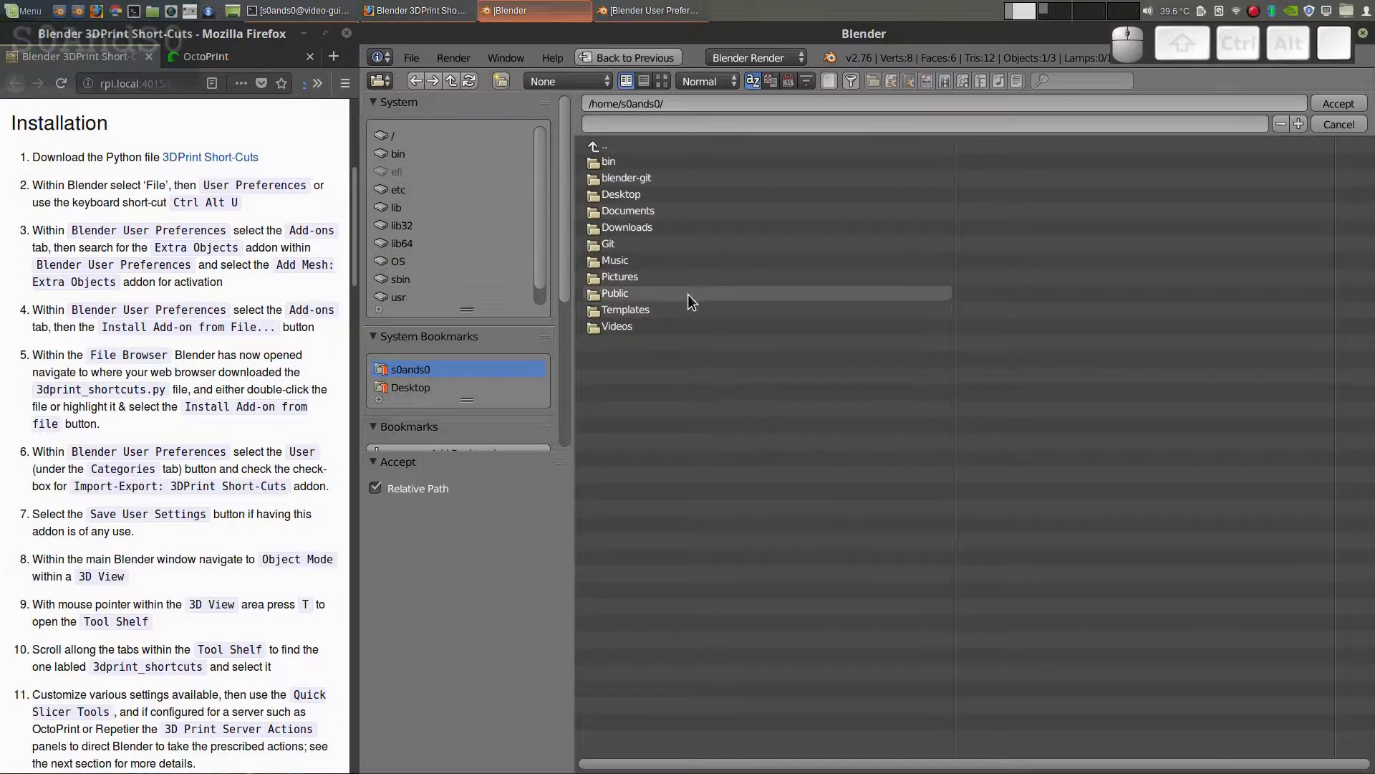
left_click(673, 228)
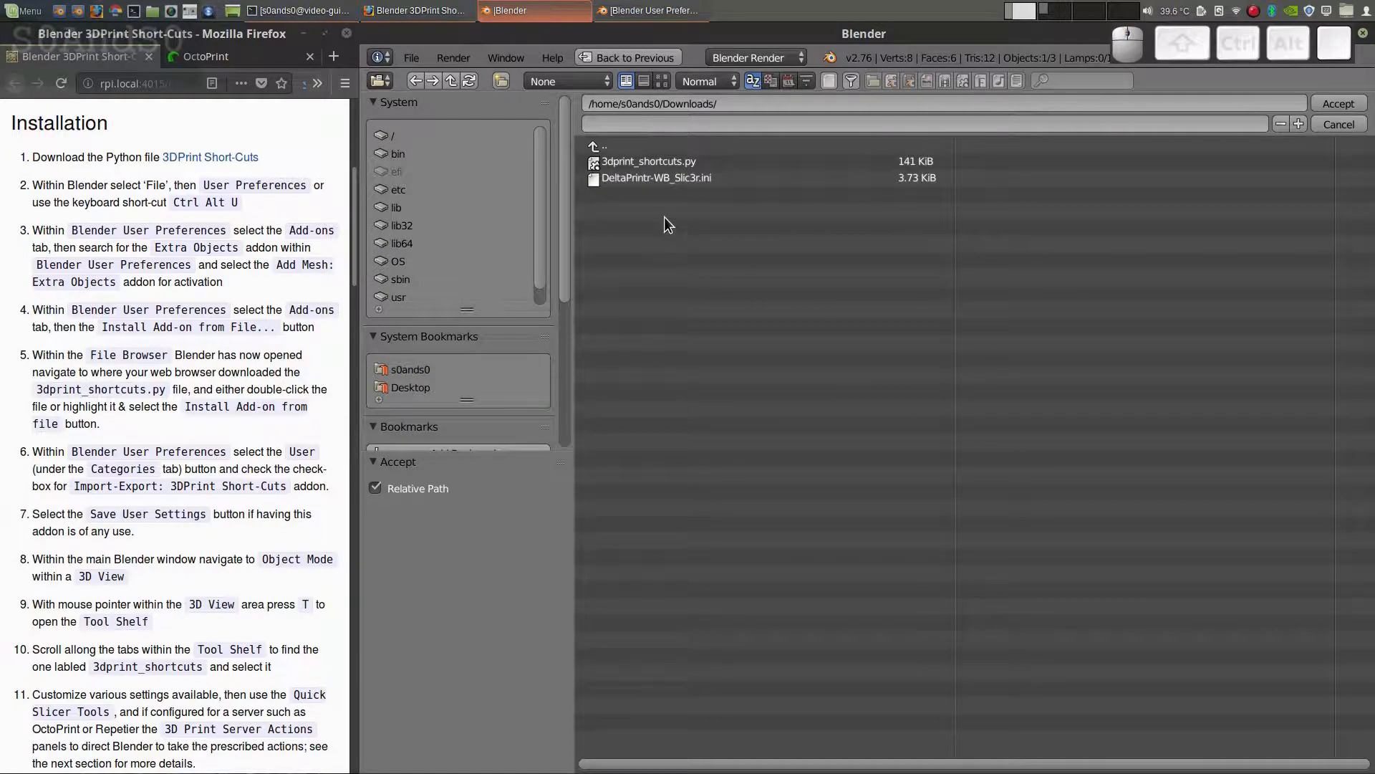
double_click(660, 175)
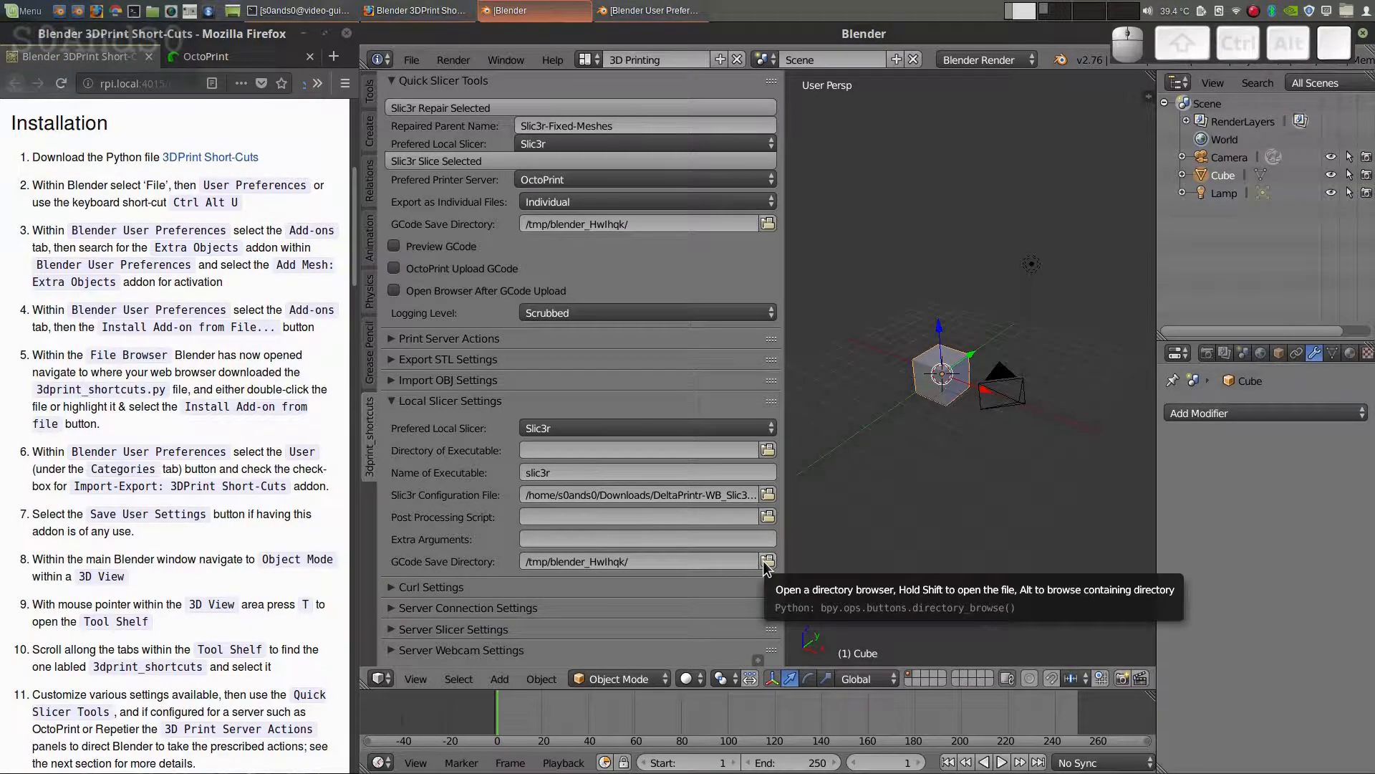
Step: Create a folder named GCode in the home directory and set it as the GCode save directory
left_click(765, 561)
left_click(416, 369)
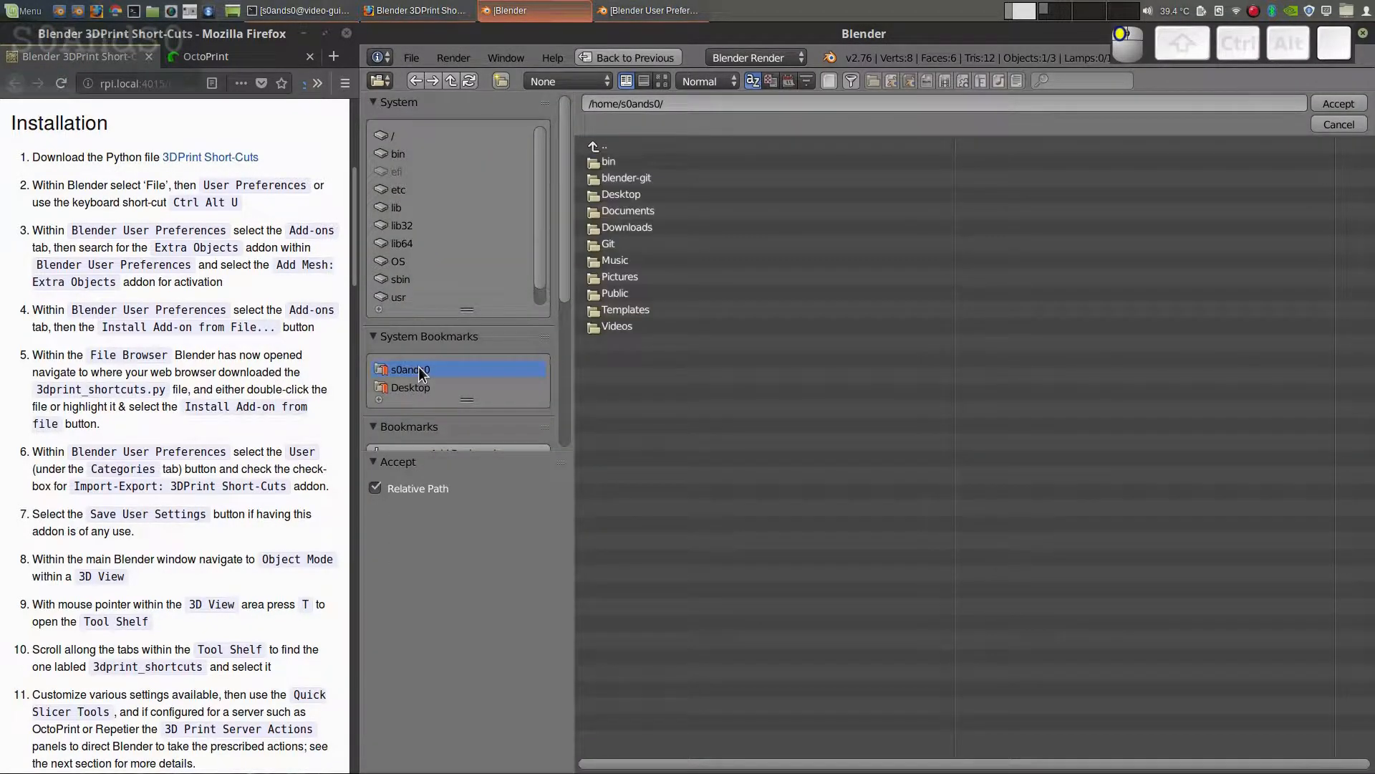
left_click(501, 80)
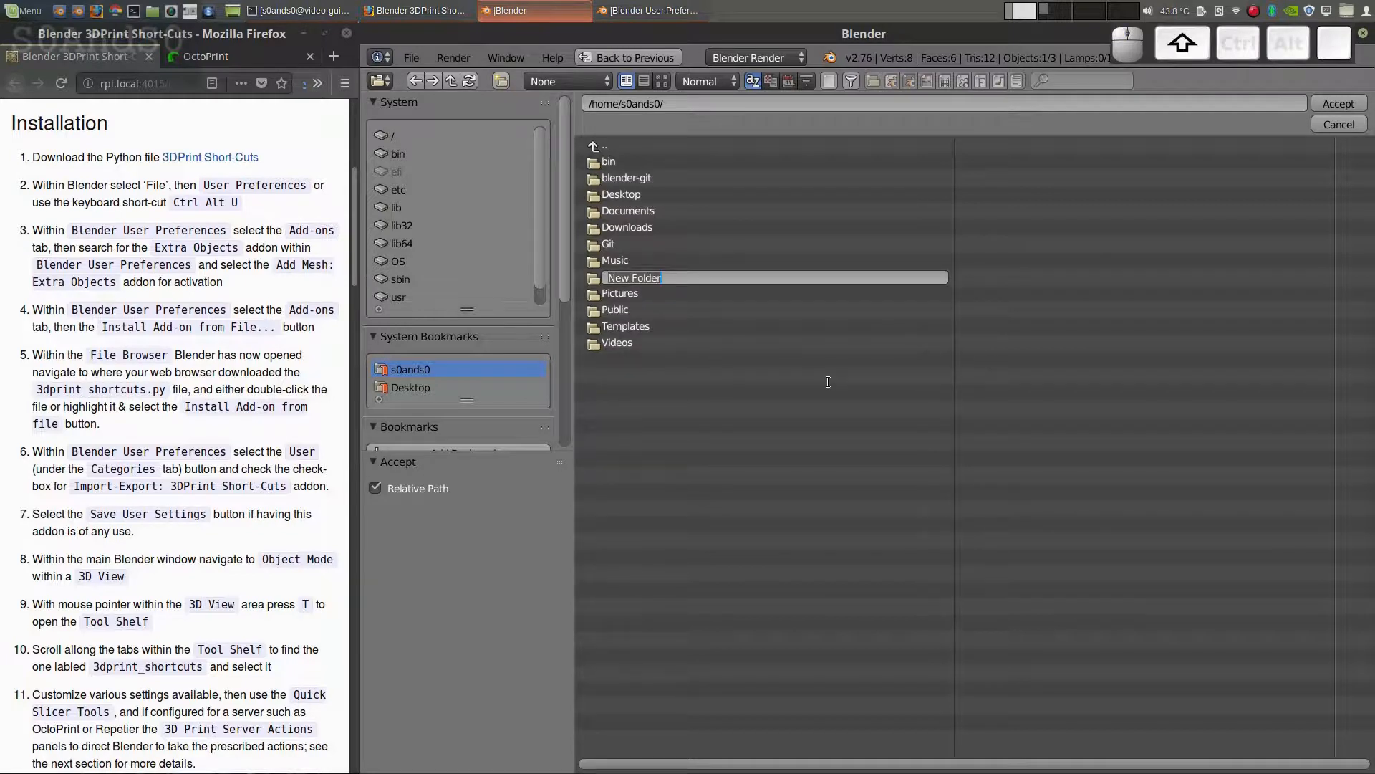
type("GCode")
key("Return")
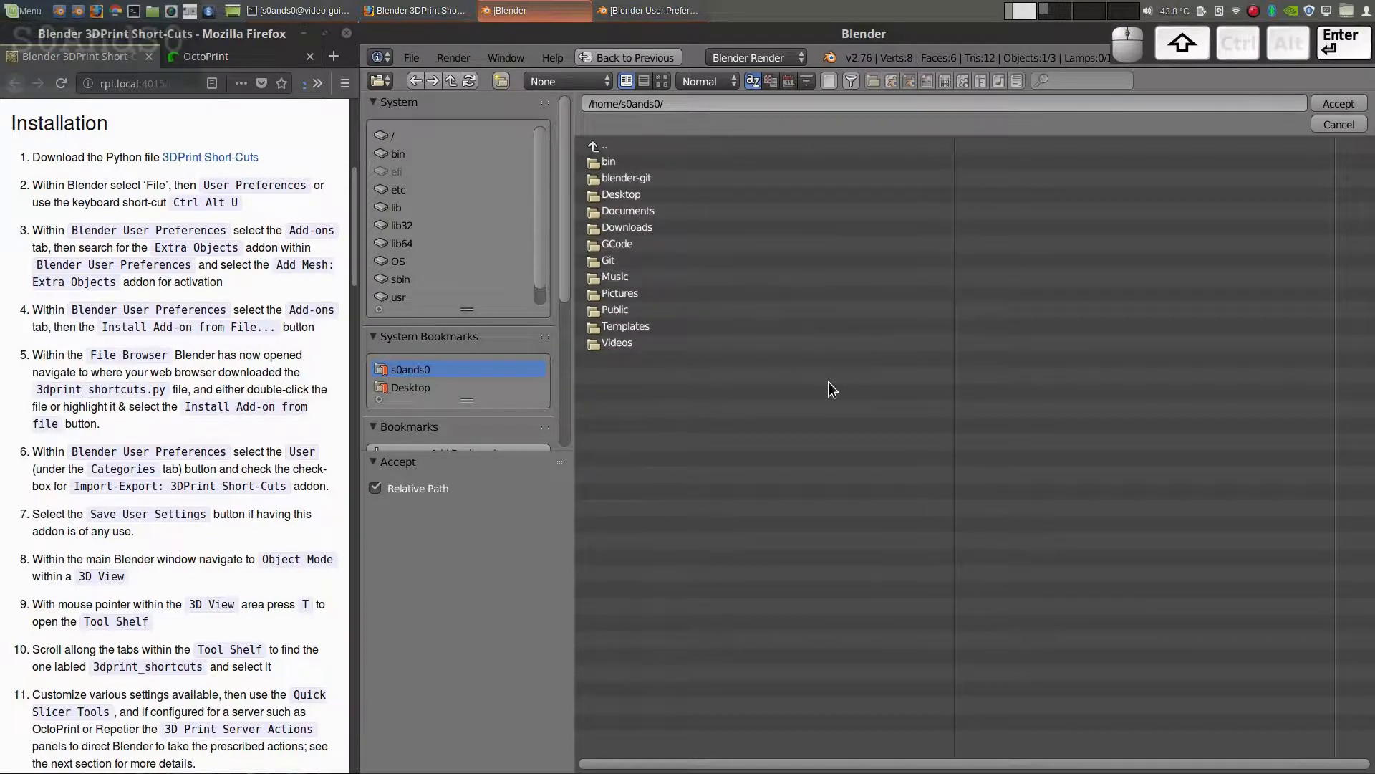
double_click(631, 244)
left_click(1338, 104)
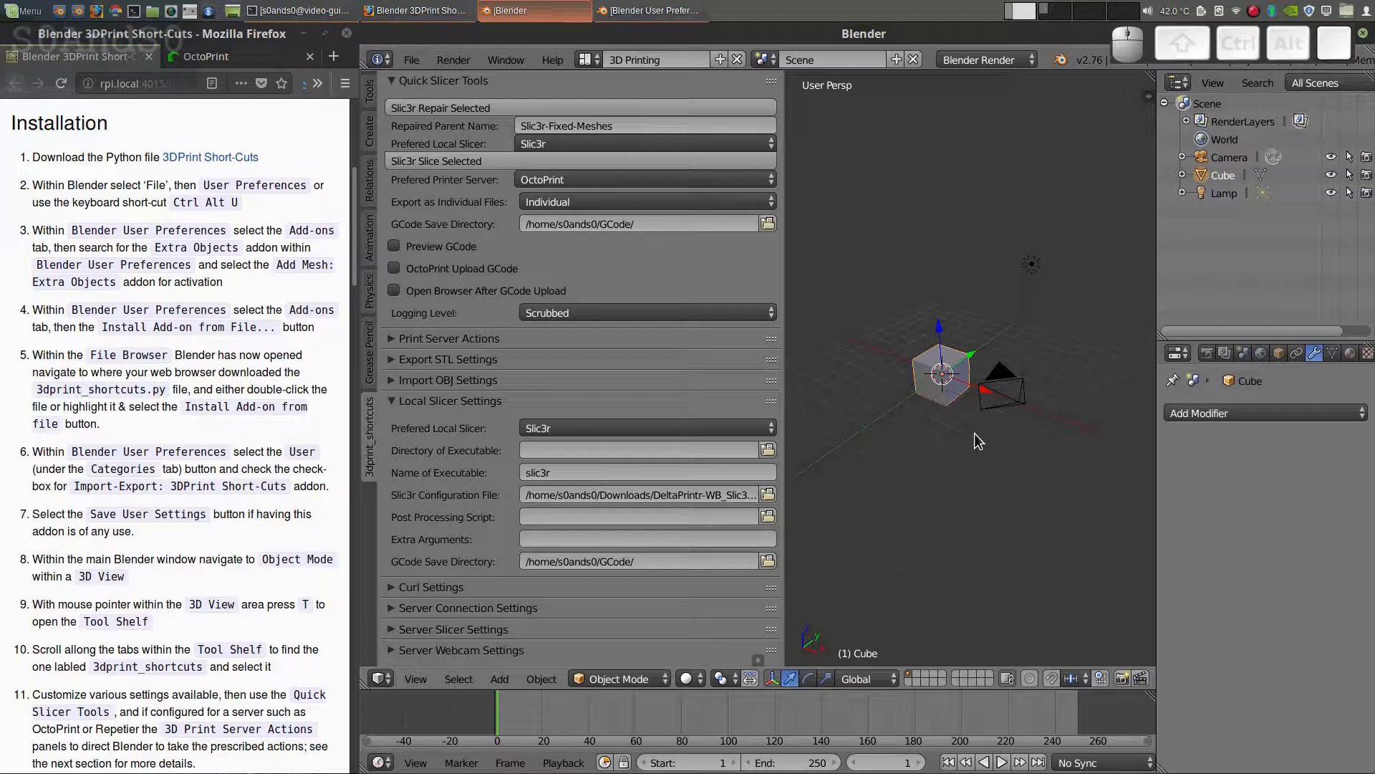
Step: Delete the default cube and add a Monkey mesh in its place
key("x")
left_click(949, 435)
key("shift+a")
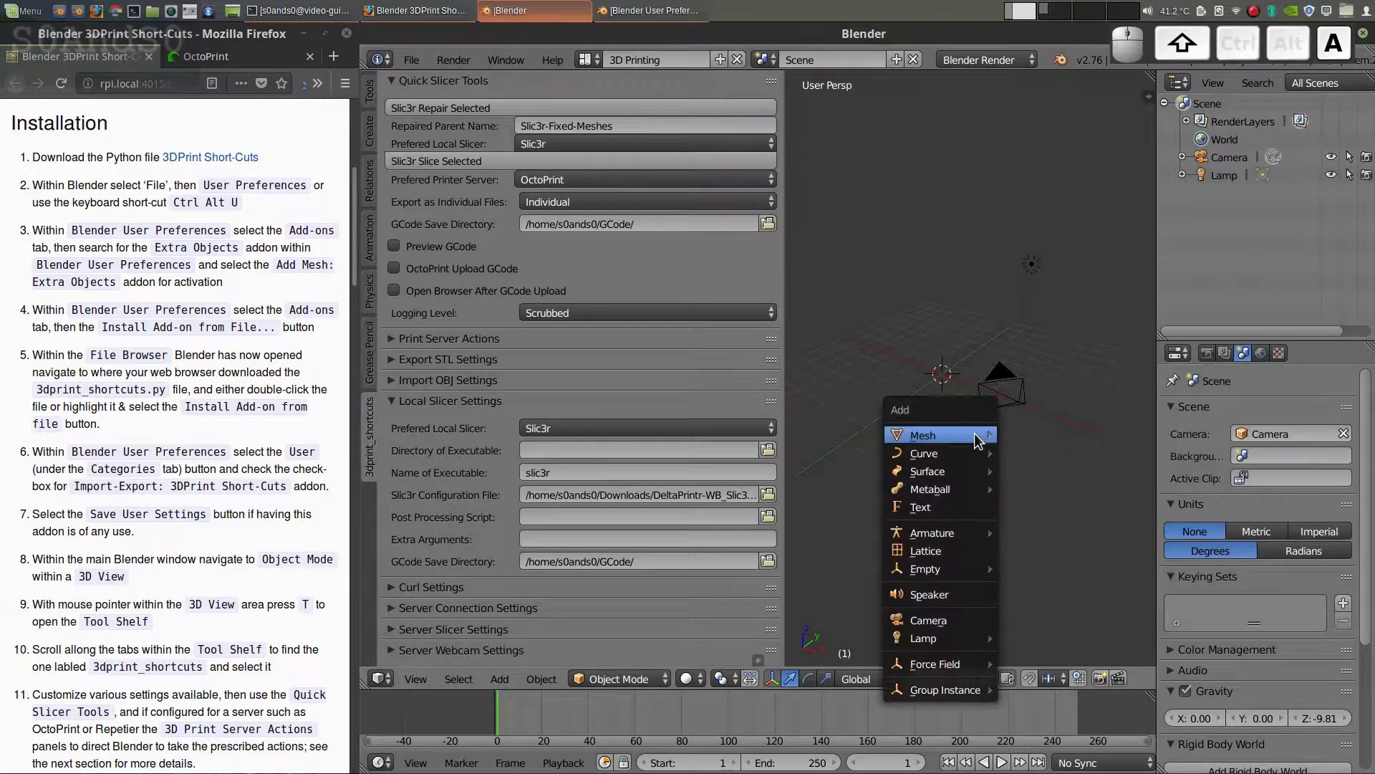
mouse_move(992, 442)
left_click(1071, 269)
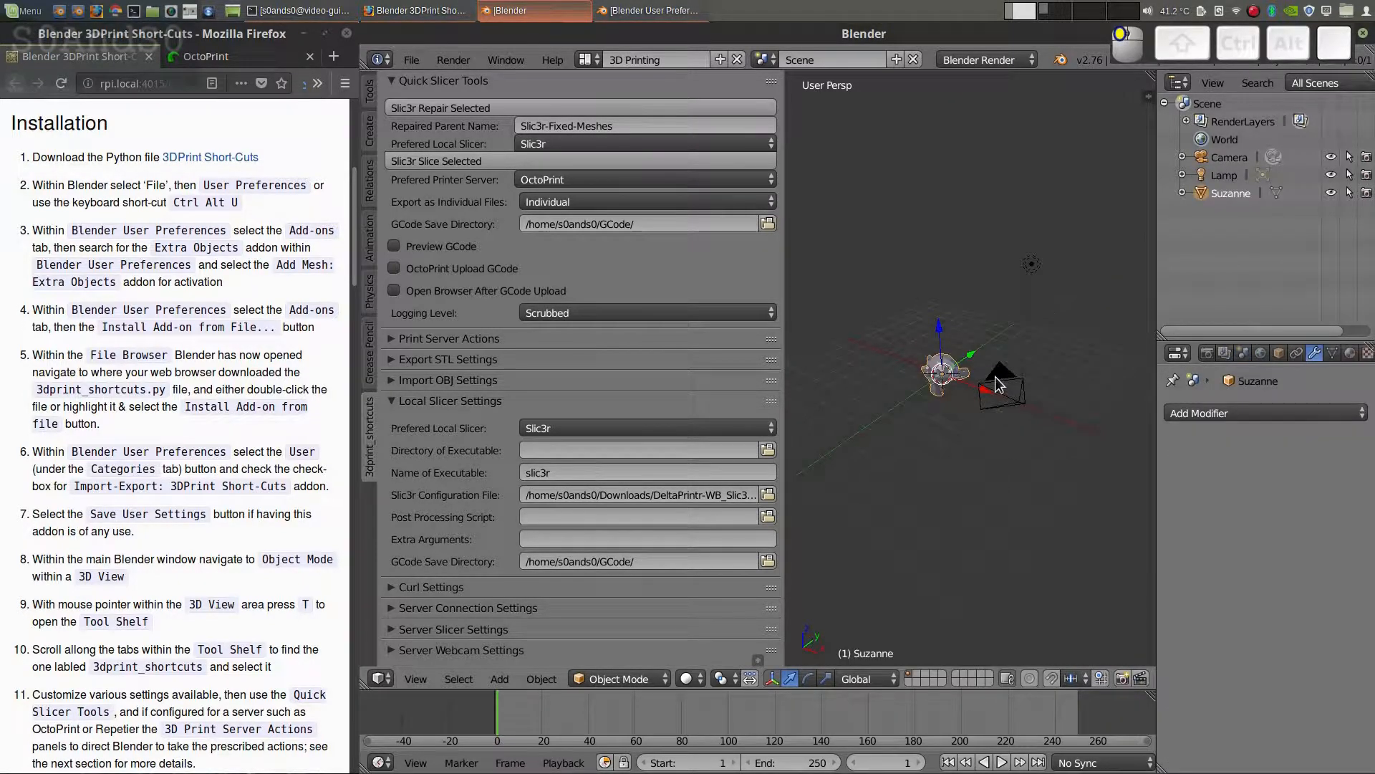
Step: Add a Triangulate modifier to the monkey mesh and apply it with the default methods
key("KP_Decimal")
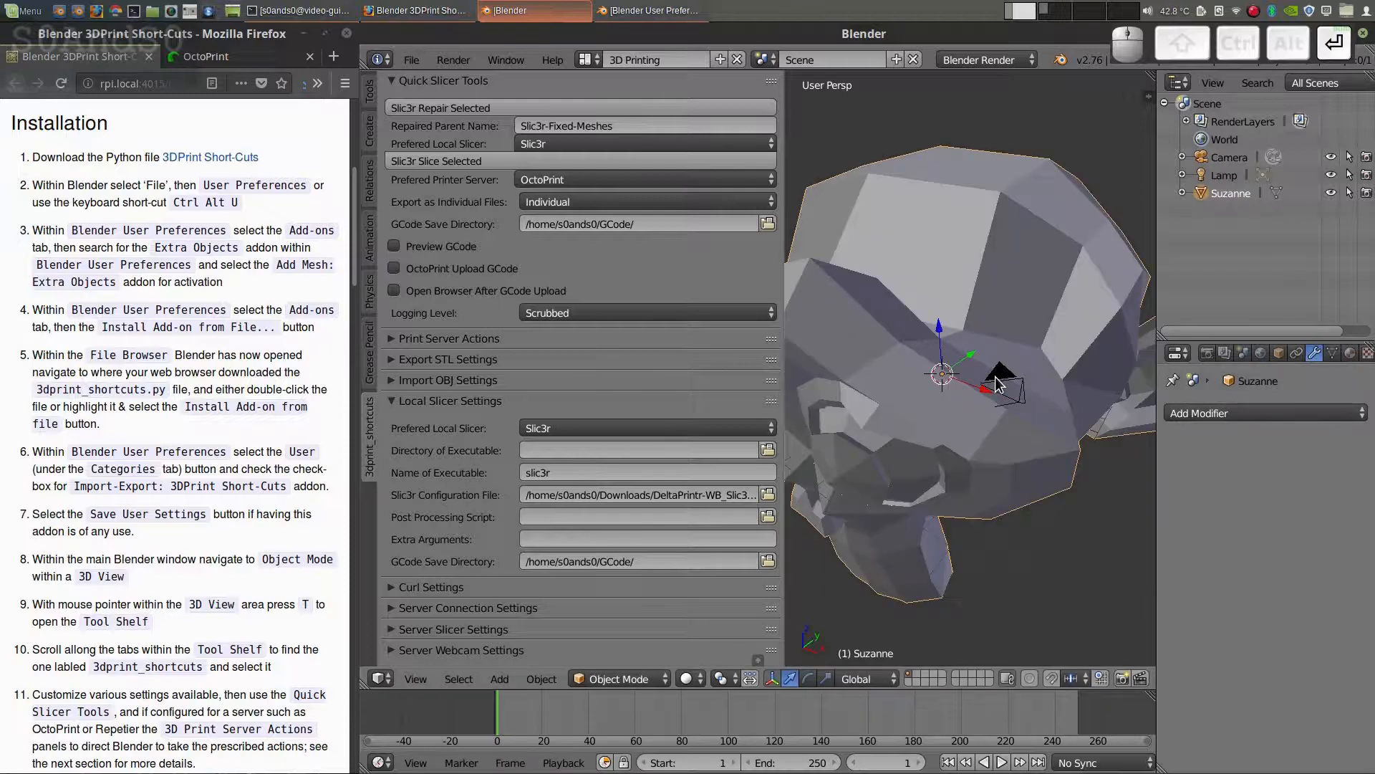
scroll(996, 383, "down", 3)
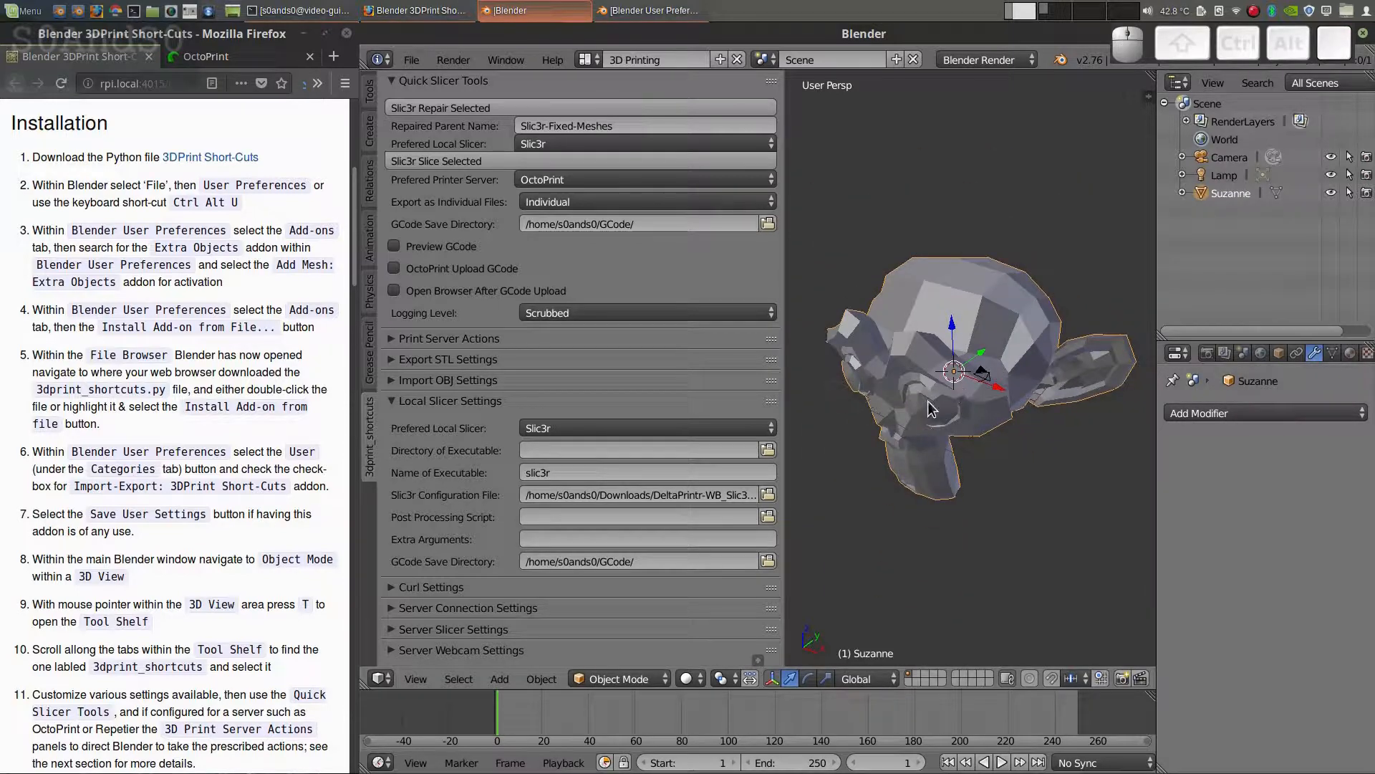
middle_click_drag(942, 406, 1029, 421)
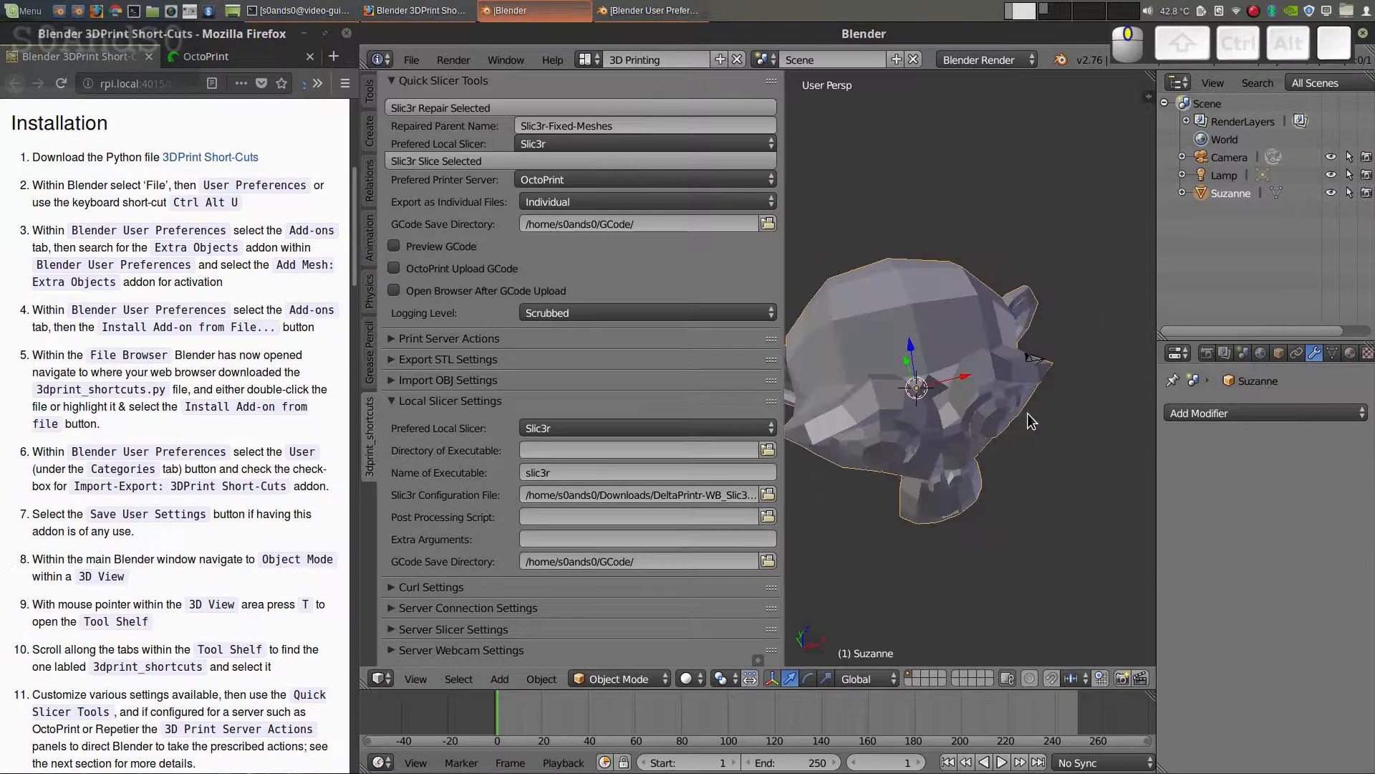
left_click(1308, 413)
left_click(1010, 724)
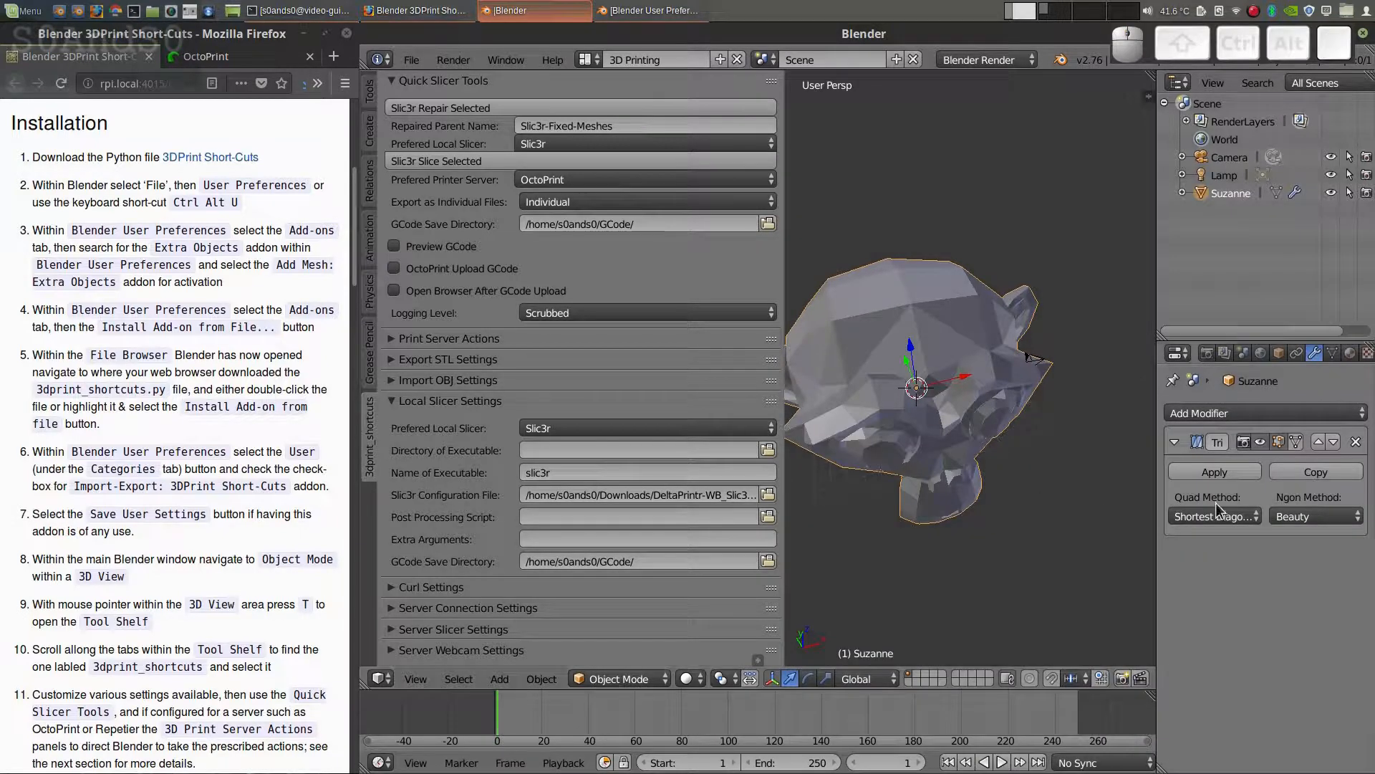
left_click(1244, 474)
Step: Slice the selected monkey with Slic3r with Preview GCode enabled, and make the Suzanne mesh visible in the viewport again
middle_click_drag(1005, 483, 960, 464)
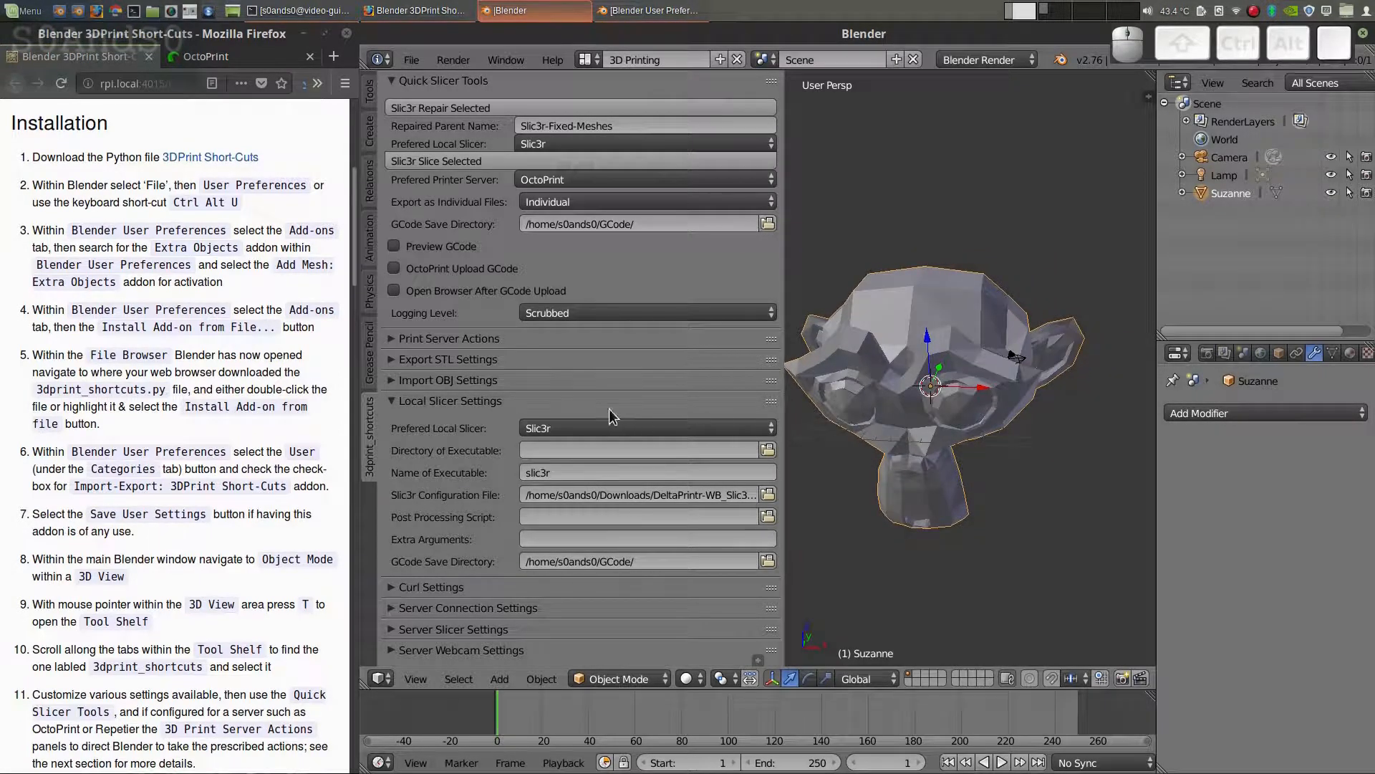
left_click(450, 247)
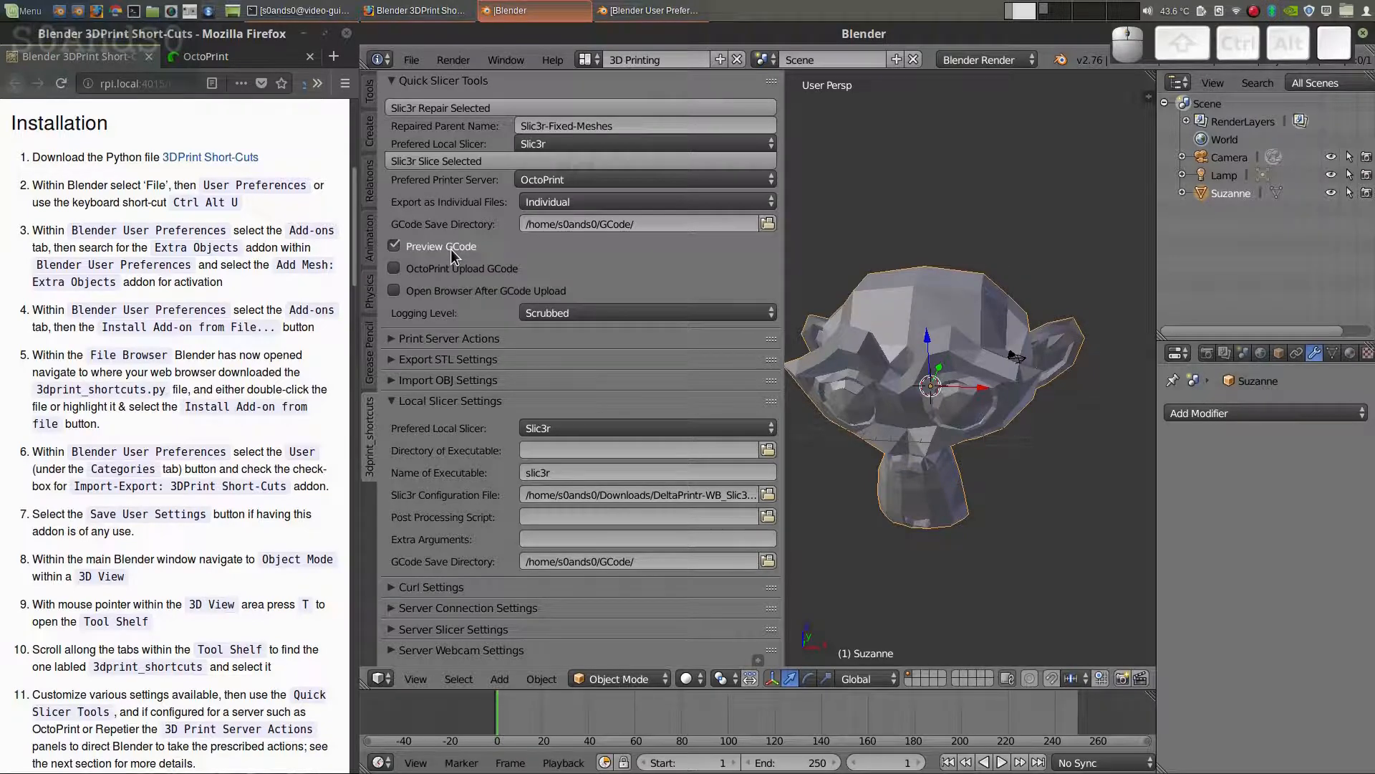
left_click(433, 162)
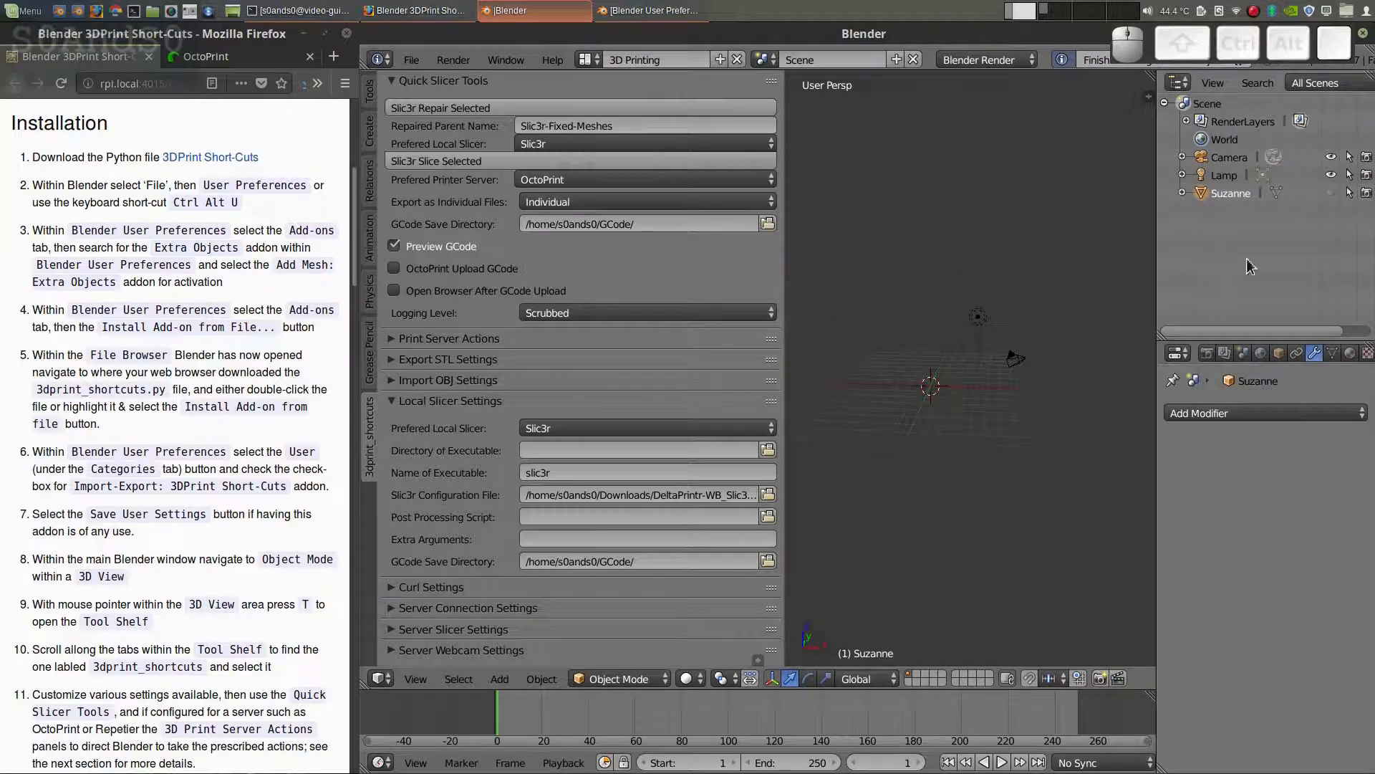
left_click(1330, 193)
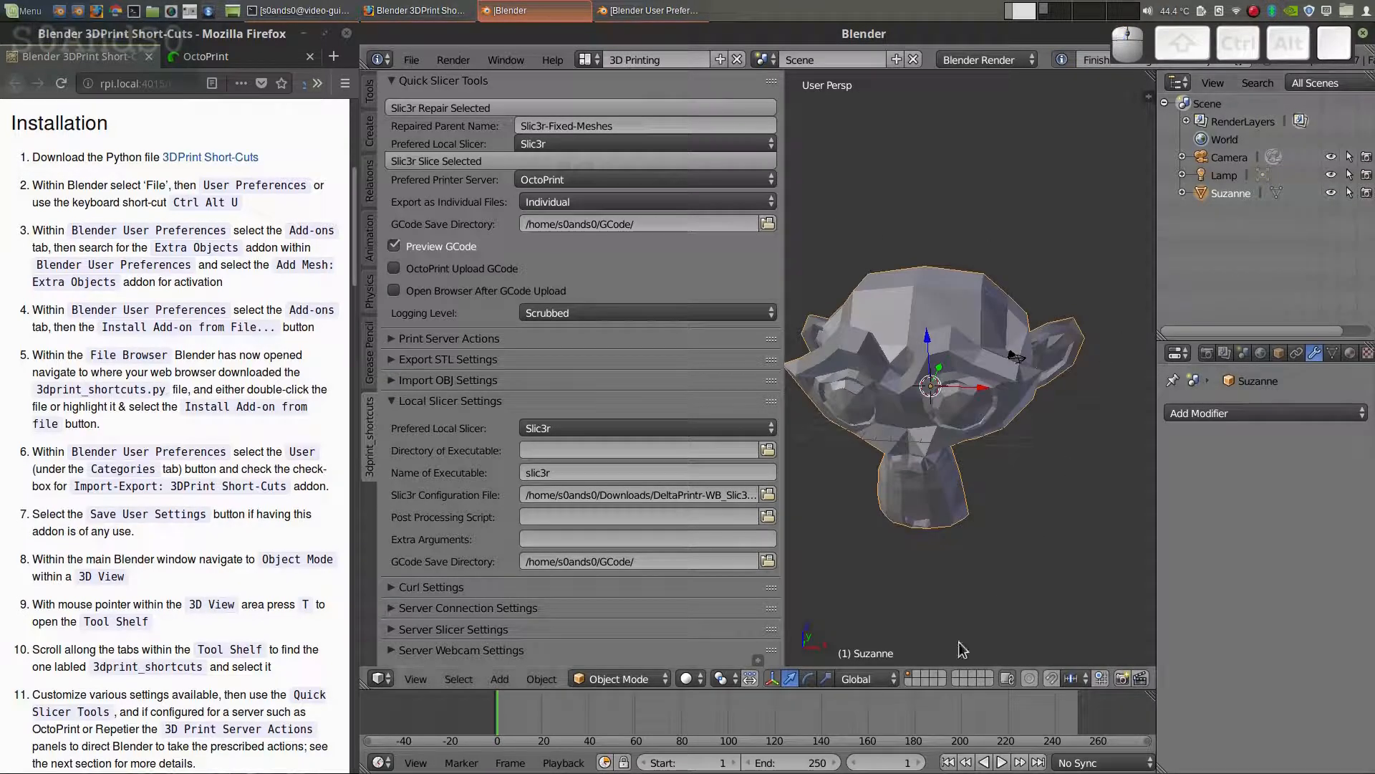
Step: Enlarge the timeline area, change it to a Text Editor and display Suzanne.gcode in it
left_click_drag(911, 671, 917, 387)
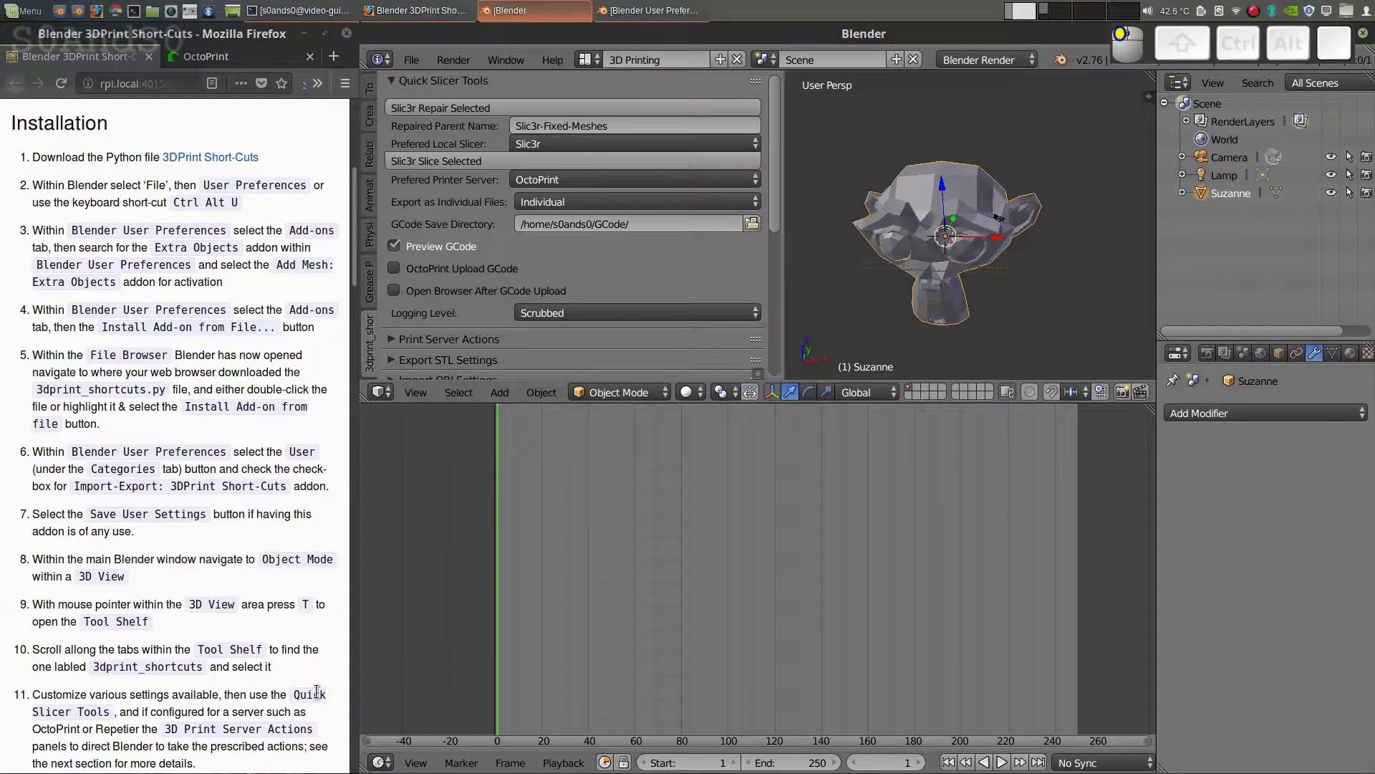
left_click(380, 762)
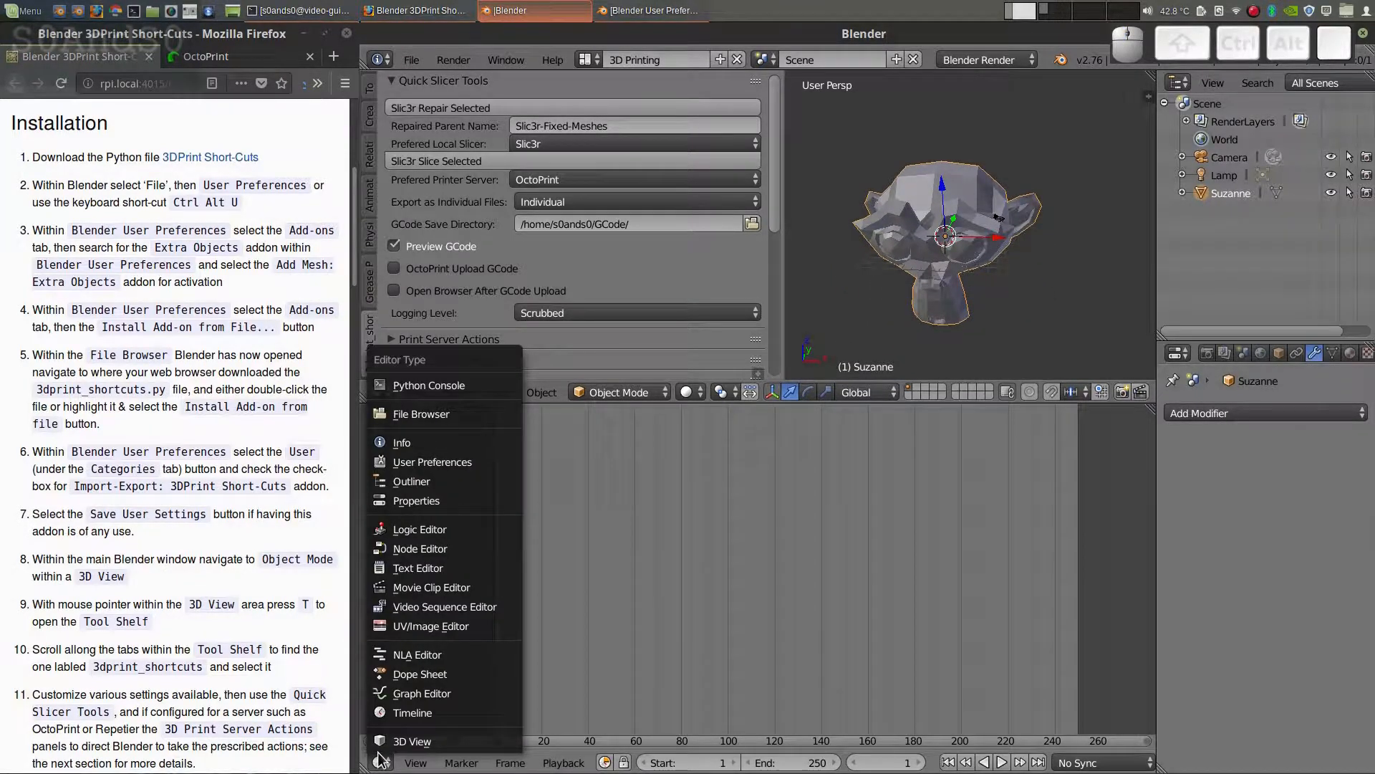
left_click(418, 568)
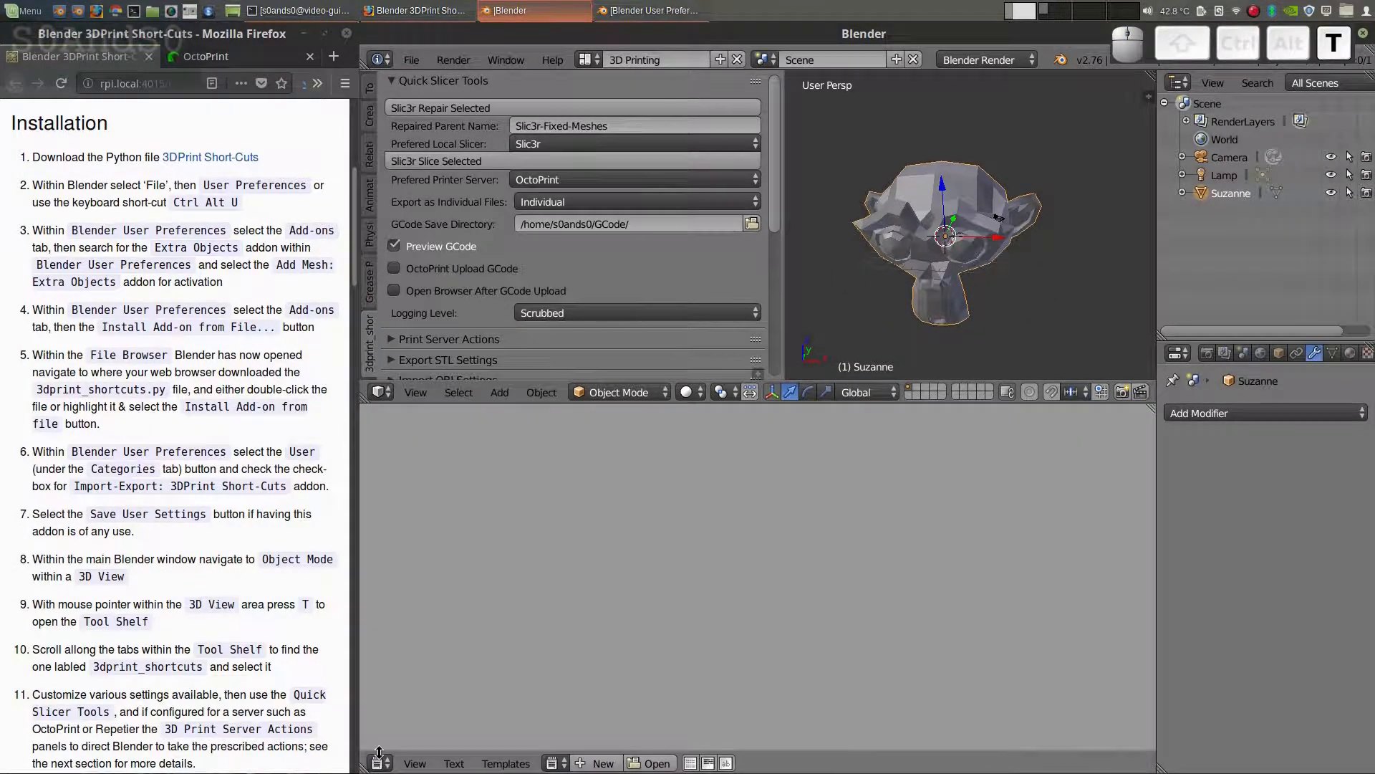
left_click(562, 765)
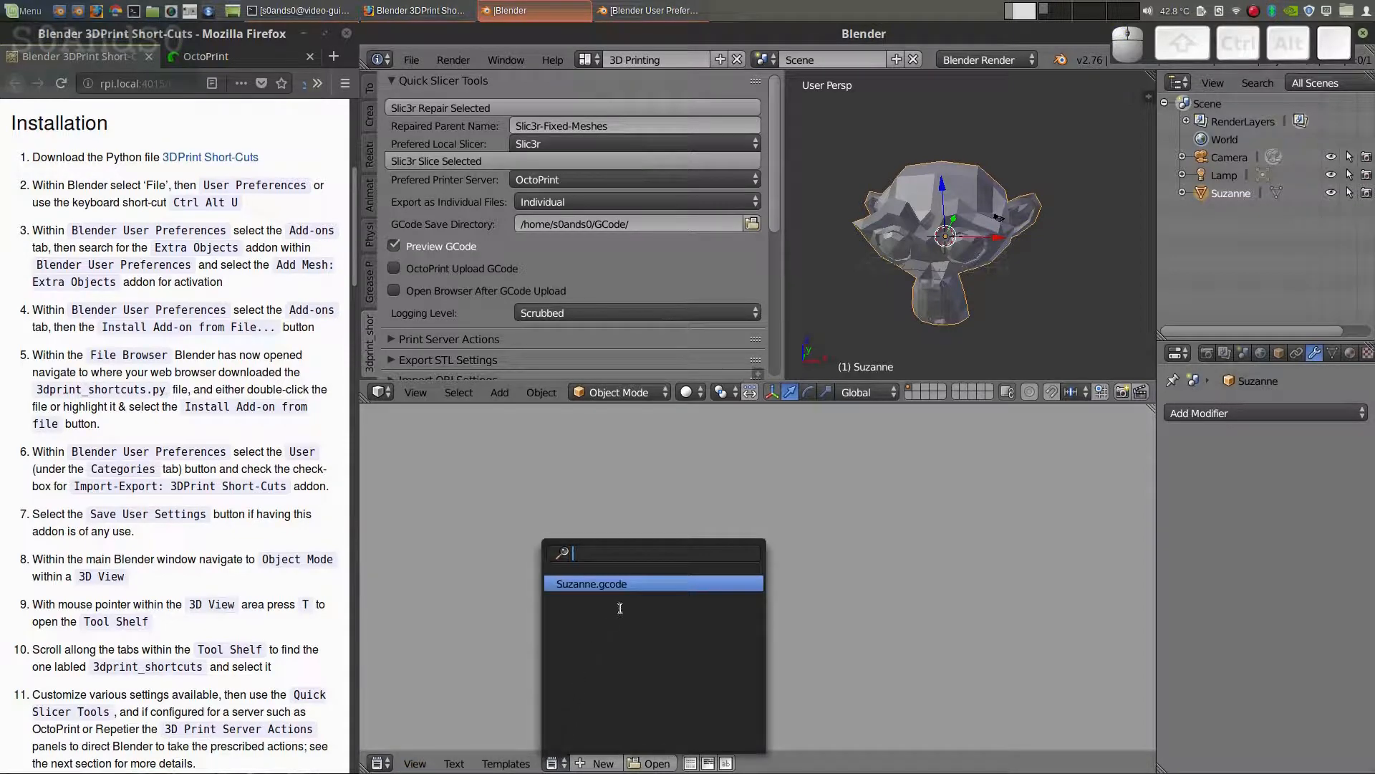
left_click(645, 584)
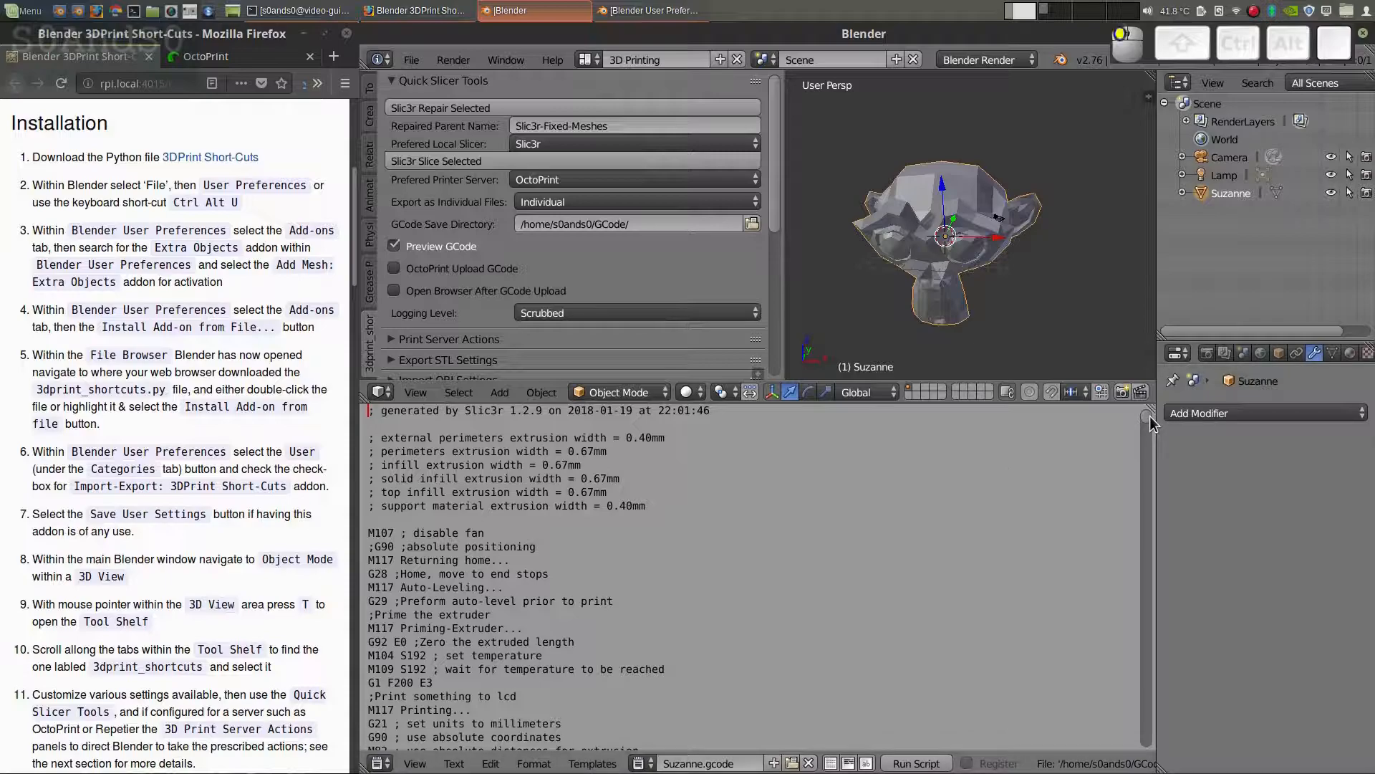
Step: Examine the slicer settings at the end of Suzanne.gcode, highlighting top_solid_infill_speed and top_solid_layers, and shrink the text area
left_click_drag(1149, 419, 1132, 765)
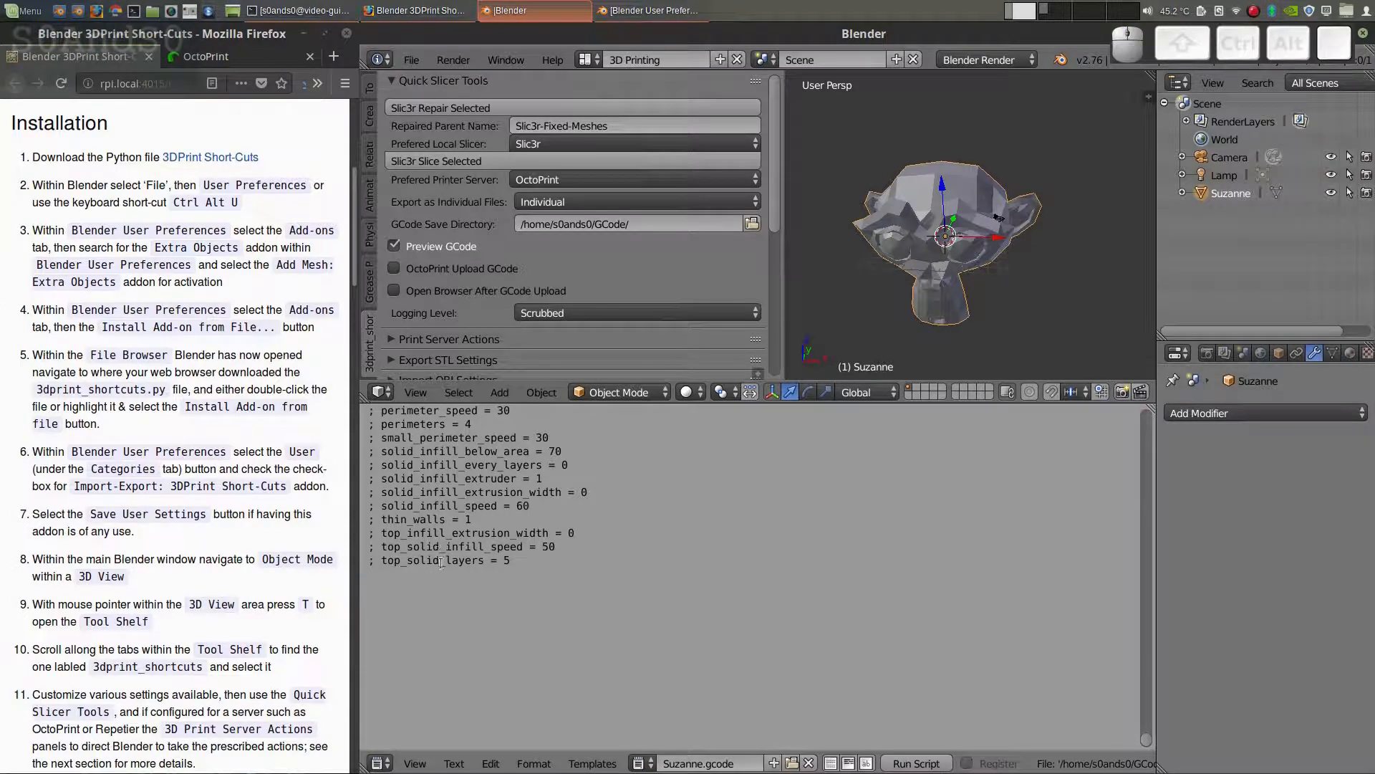
double_click(469, 548)
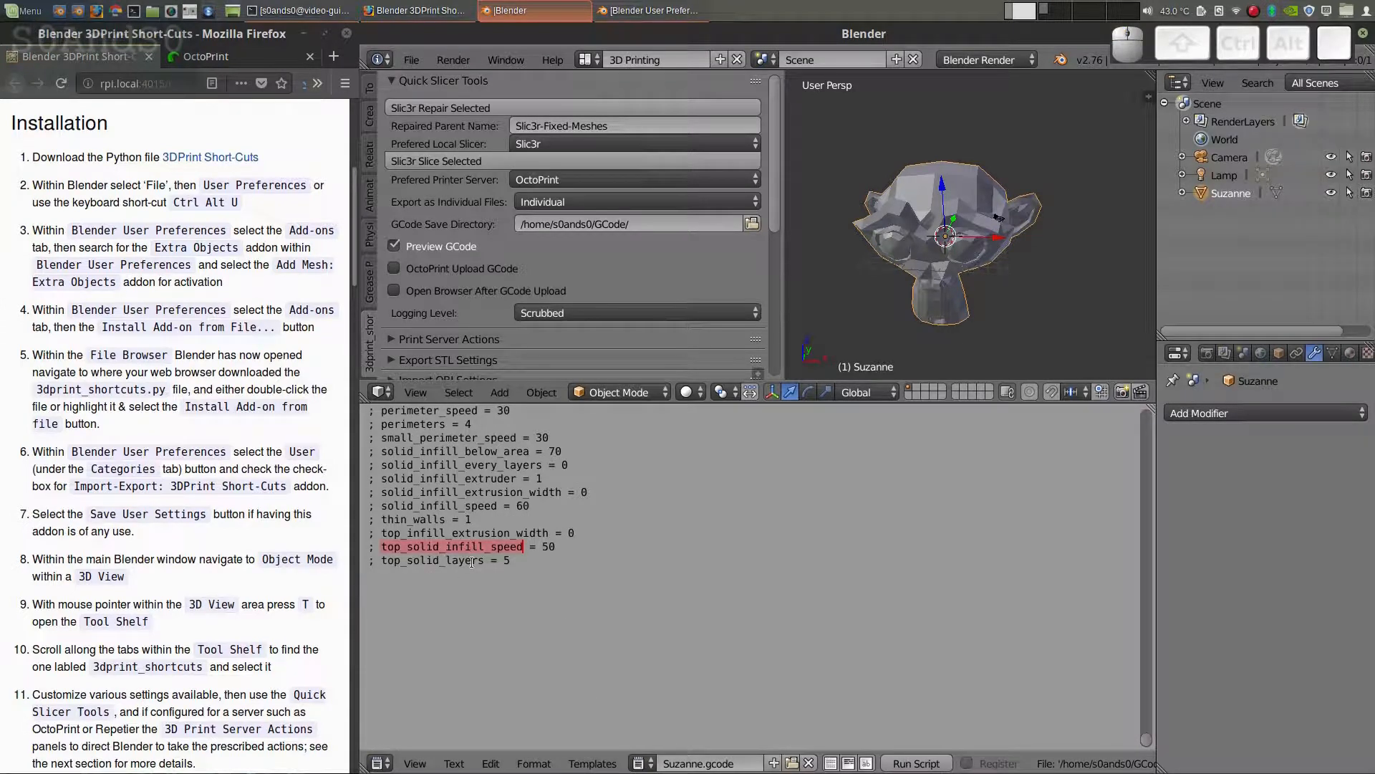
double_click(472, 561)
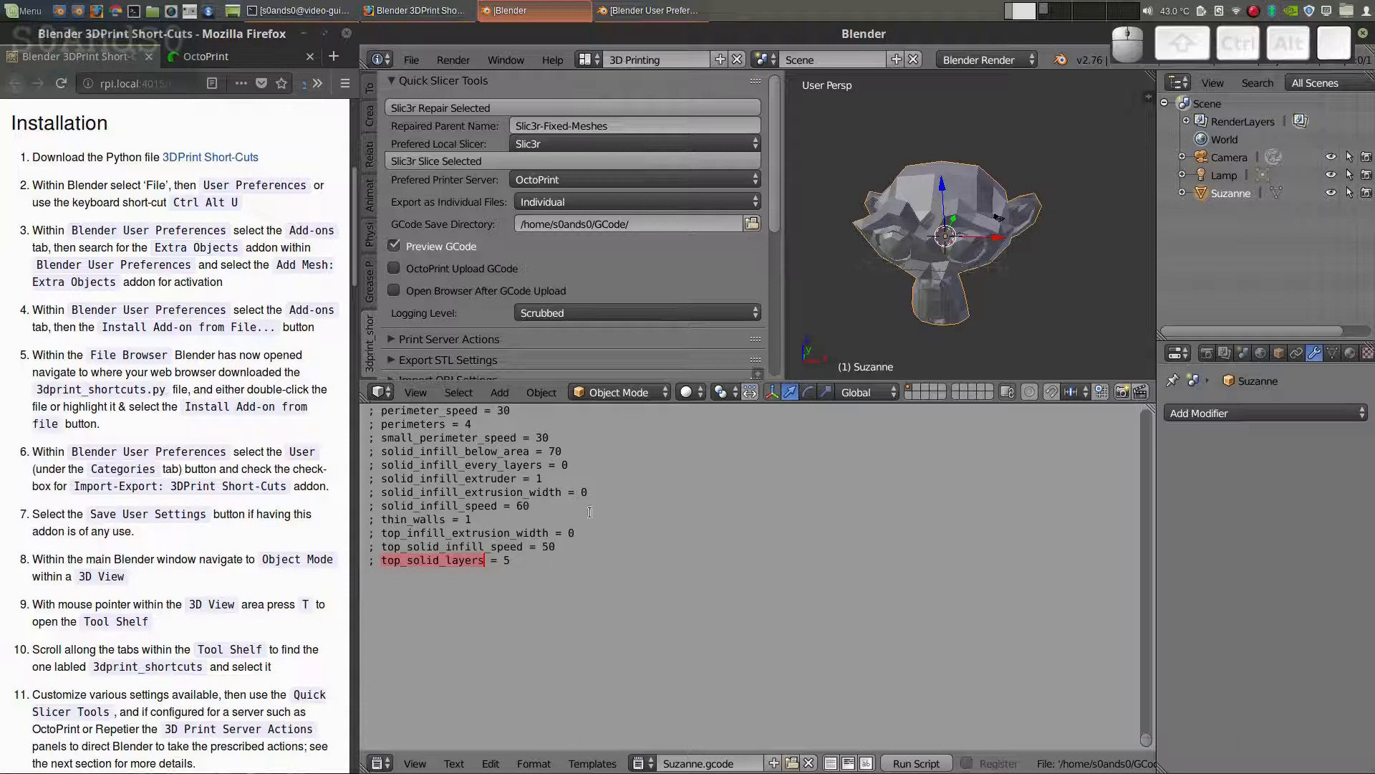
left_click_drag(672, 402, 644, 562)
scroll(631, 506, "down", 2)
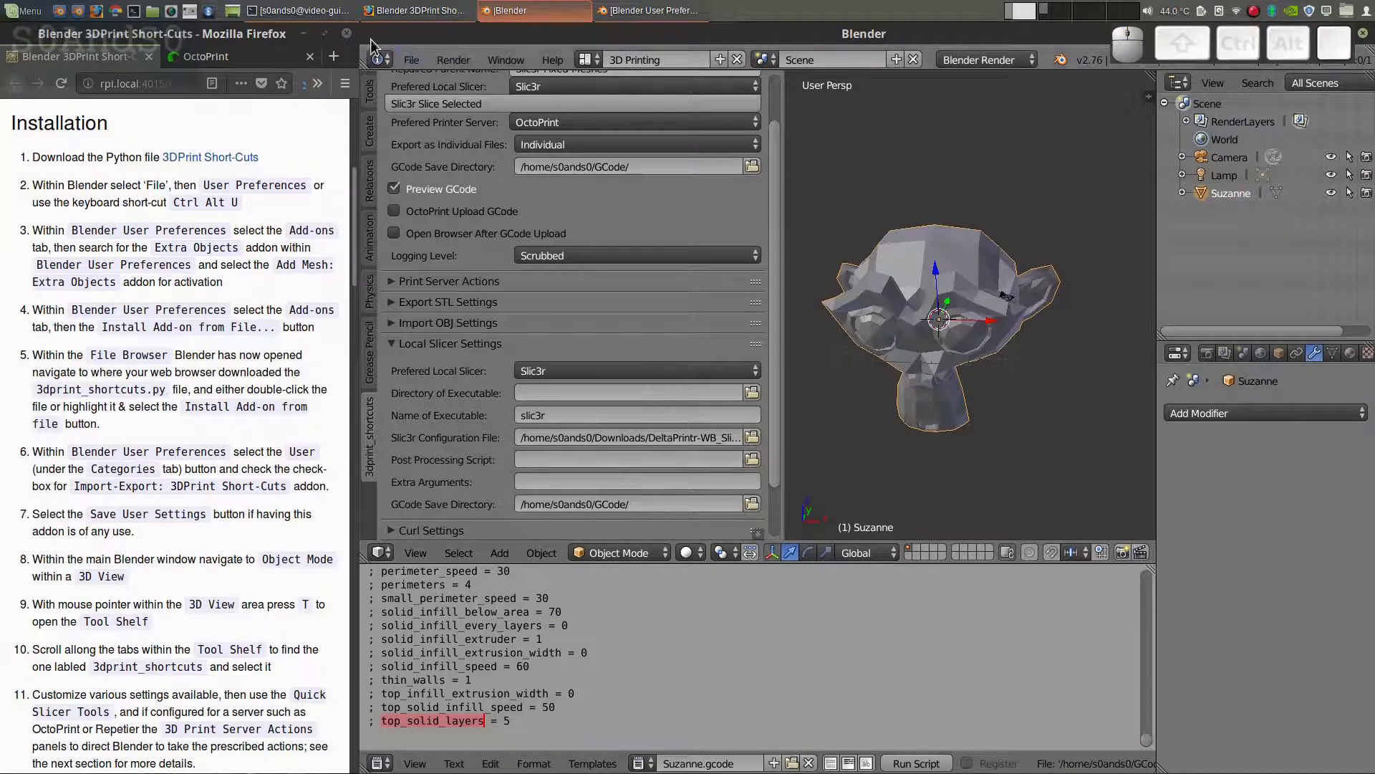
Step: Switch to the terminal, view the script bin/slic3r-config-help.sh in nano and exit without changing it
left_click(301, 10)
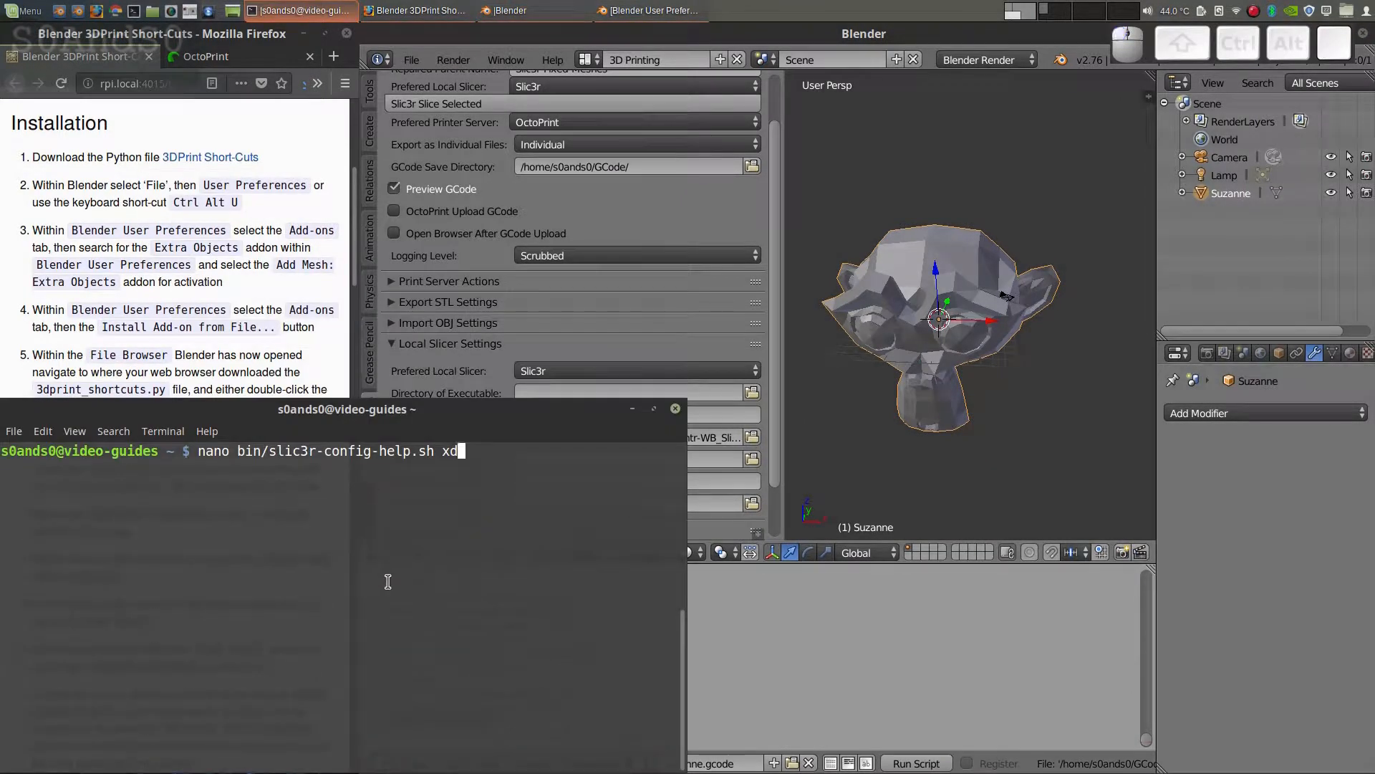
key("BackSpace")
key("BackSpace")
key("BackSpace")
key("Return")
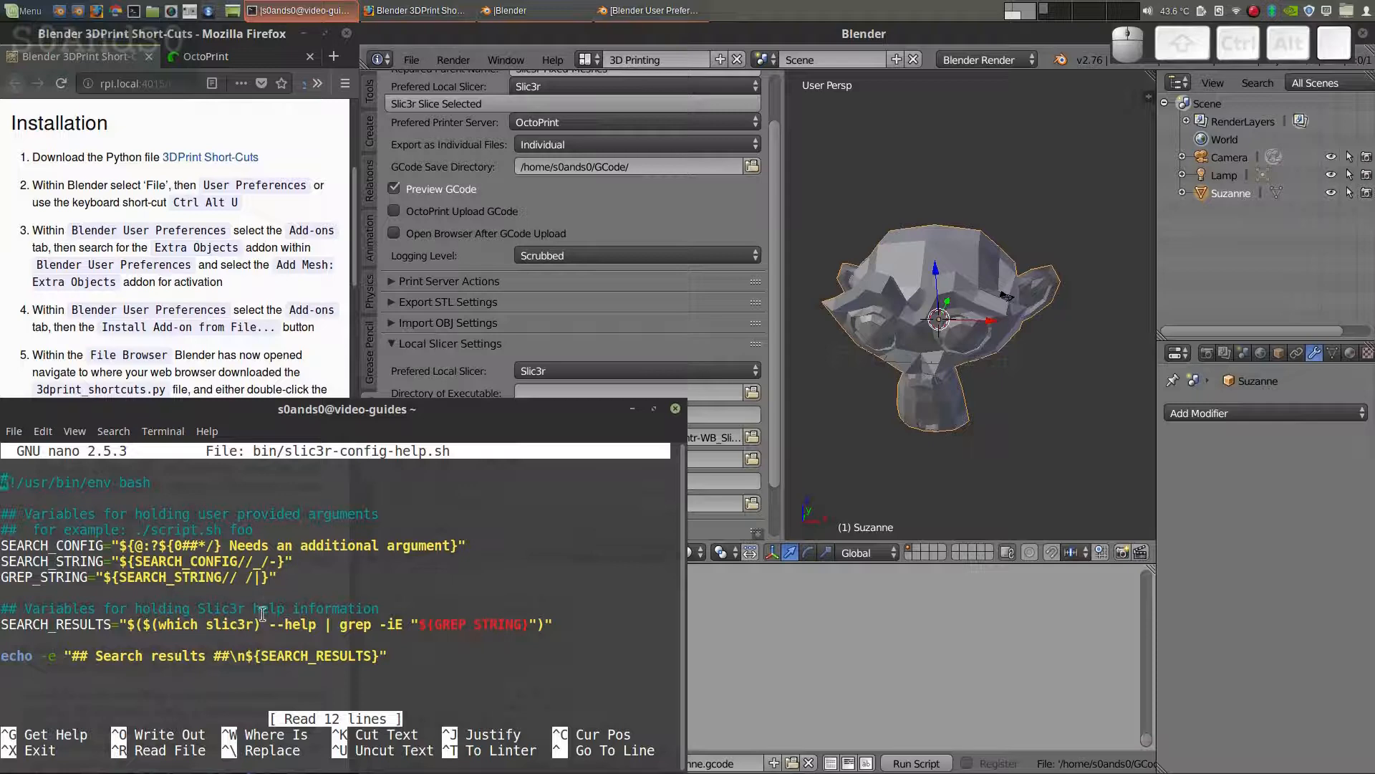
key("ctrl+x")
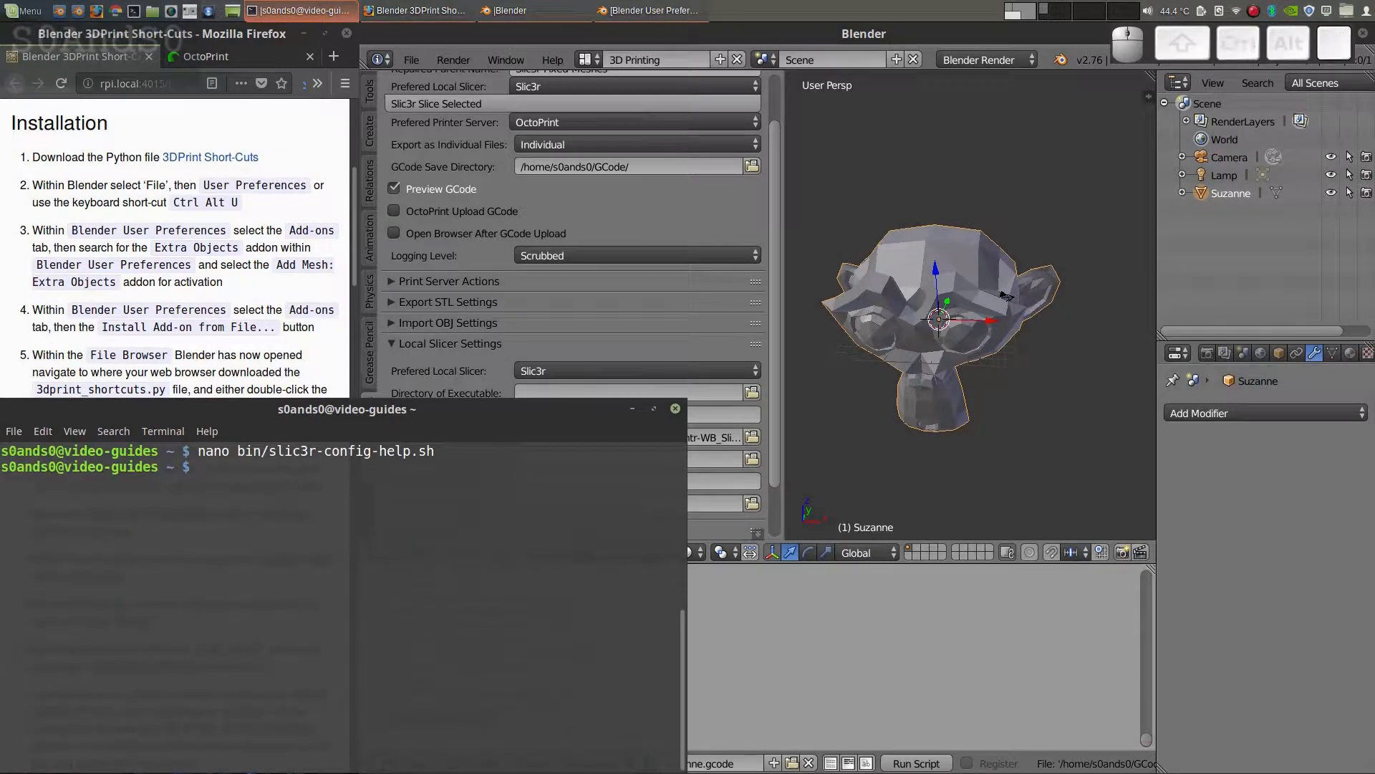
Step: Look up top_solid_layers and top_solid_infill_speed by running slic3r-config-help.sh in the terminal
key("Up")
key("Up")
key("Return")
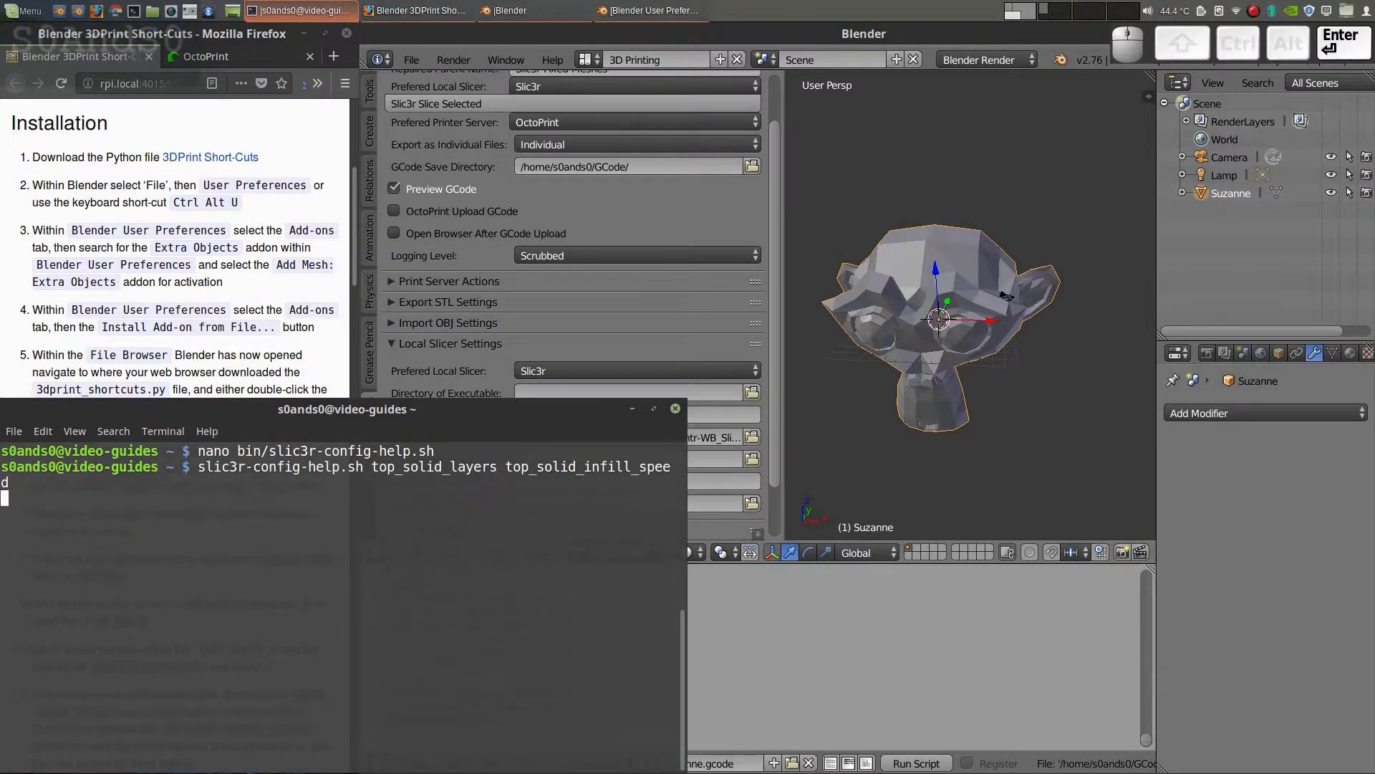
Step: Copy the --top-solid-infill-speed option from the terminal into Blender's Slic3r Extra Arguments and give it the value 25
double_click(188, 513)
key("ctrl")
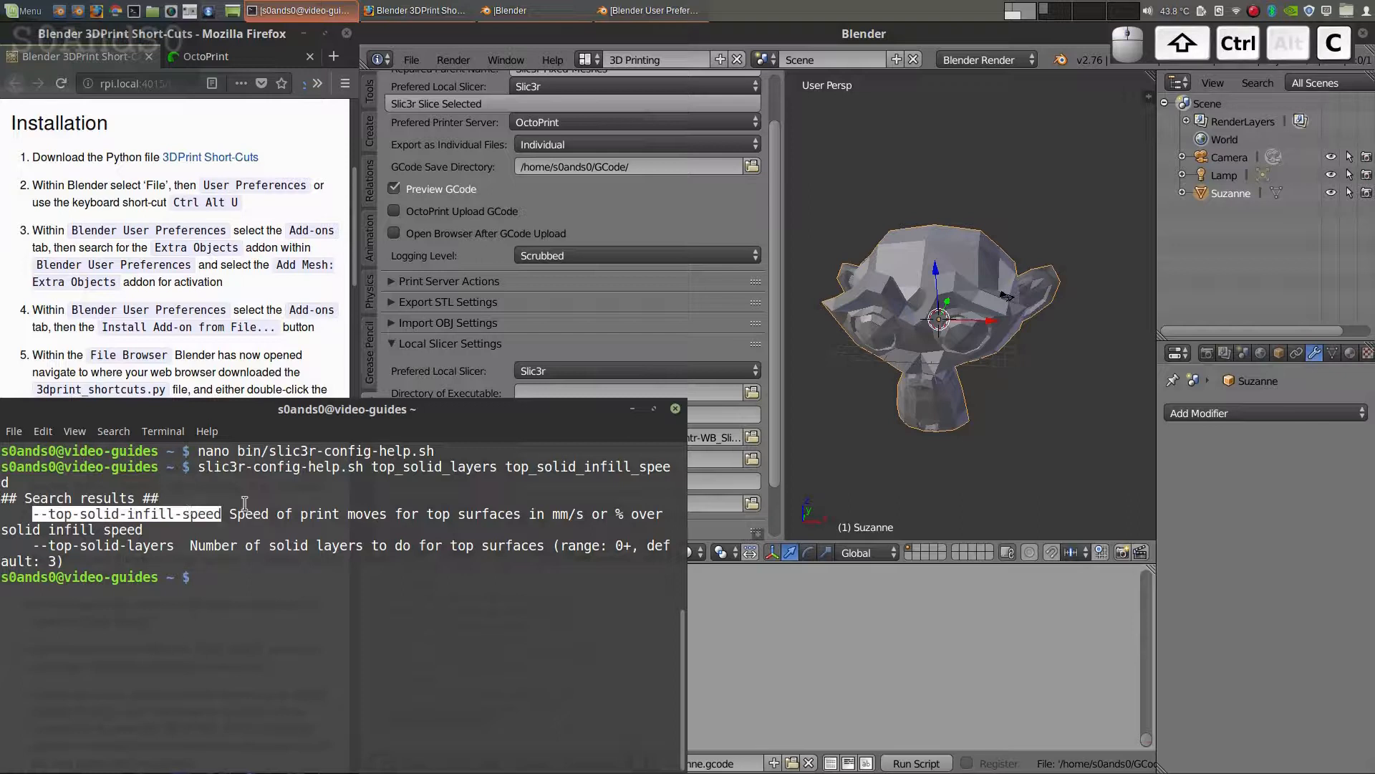
left_click(743, 479)
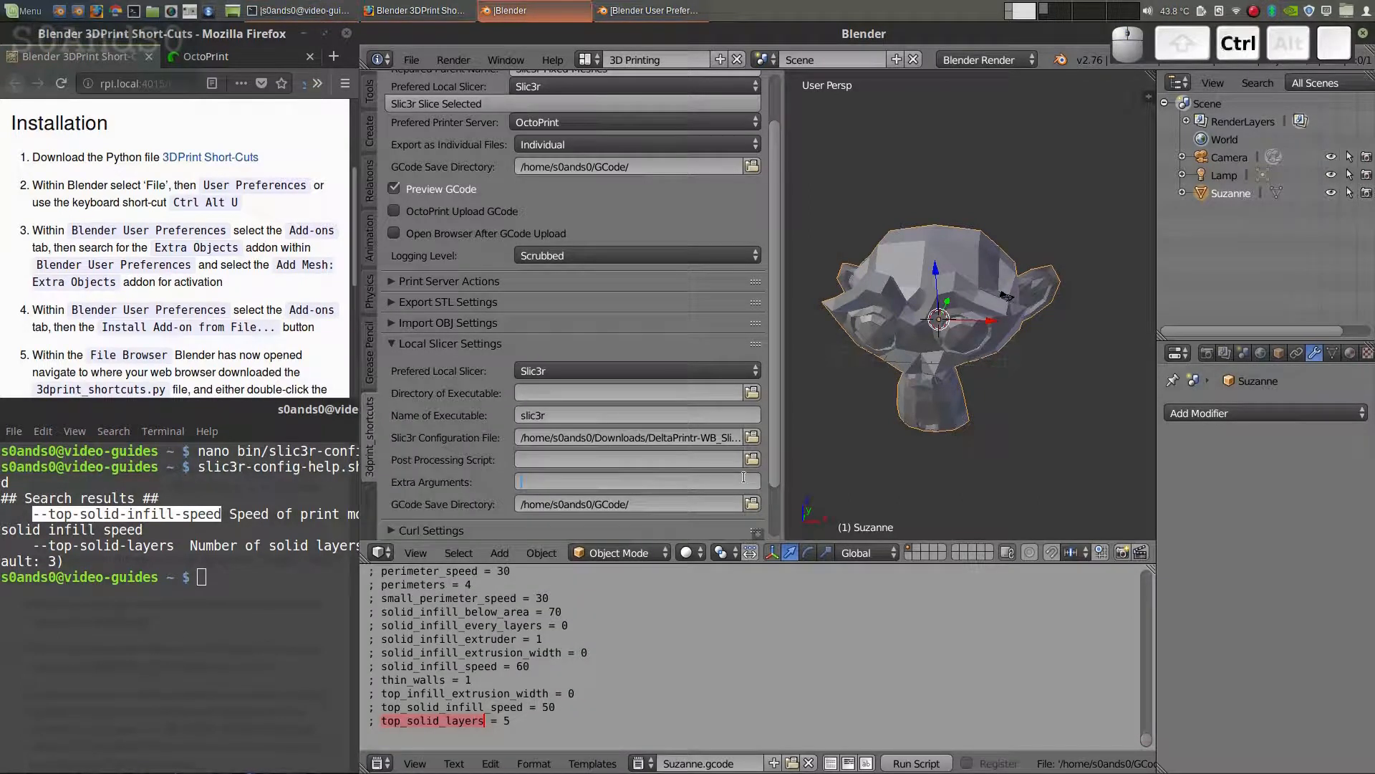
key("ctrl+v")
type("=")
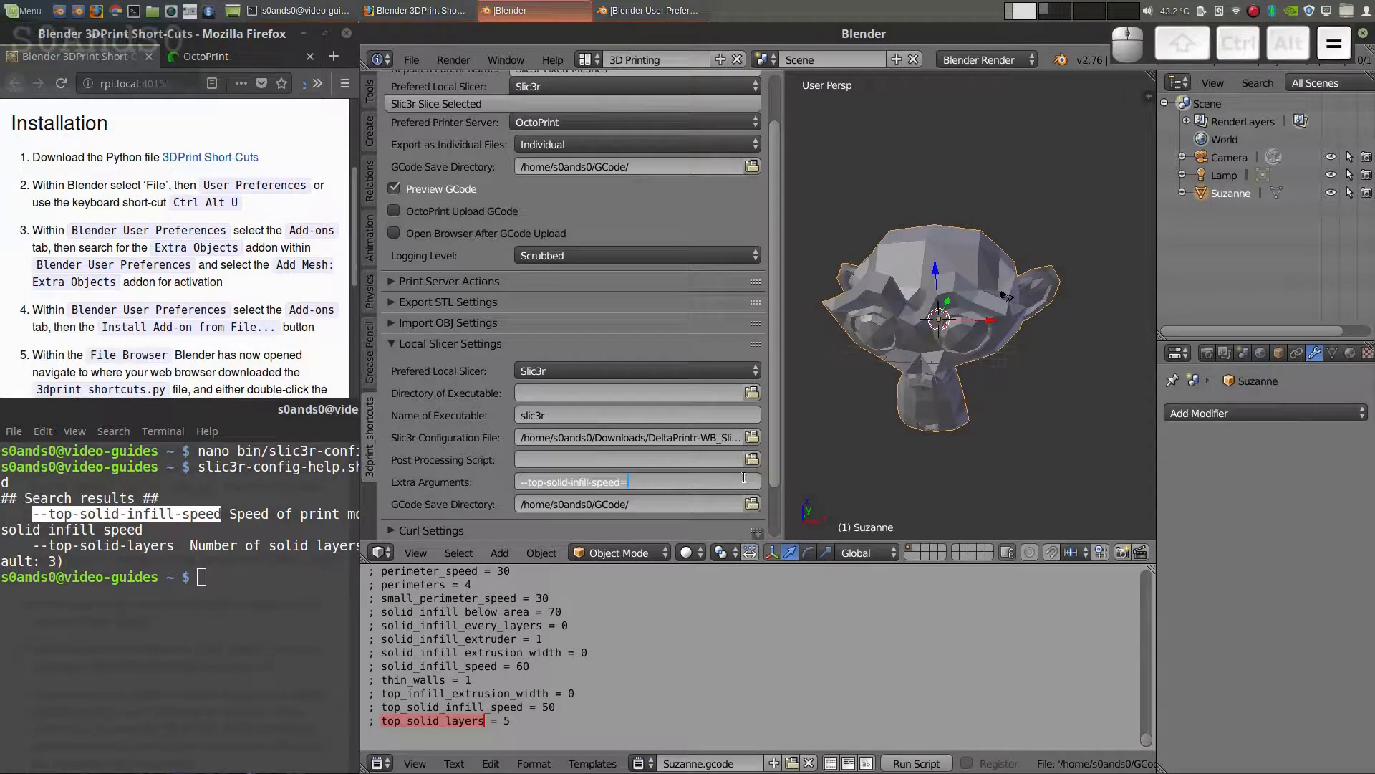
type("25")
Step: Append the --top-solid-layers option copied from the terminal to the Extra Arguments with value 7, and minimize the terminal
double_click(79, 548)
key("ctrl+shift+c")
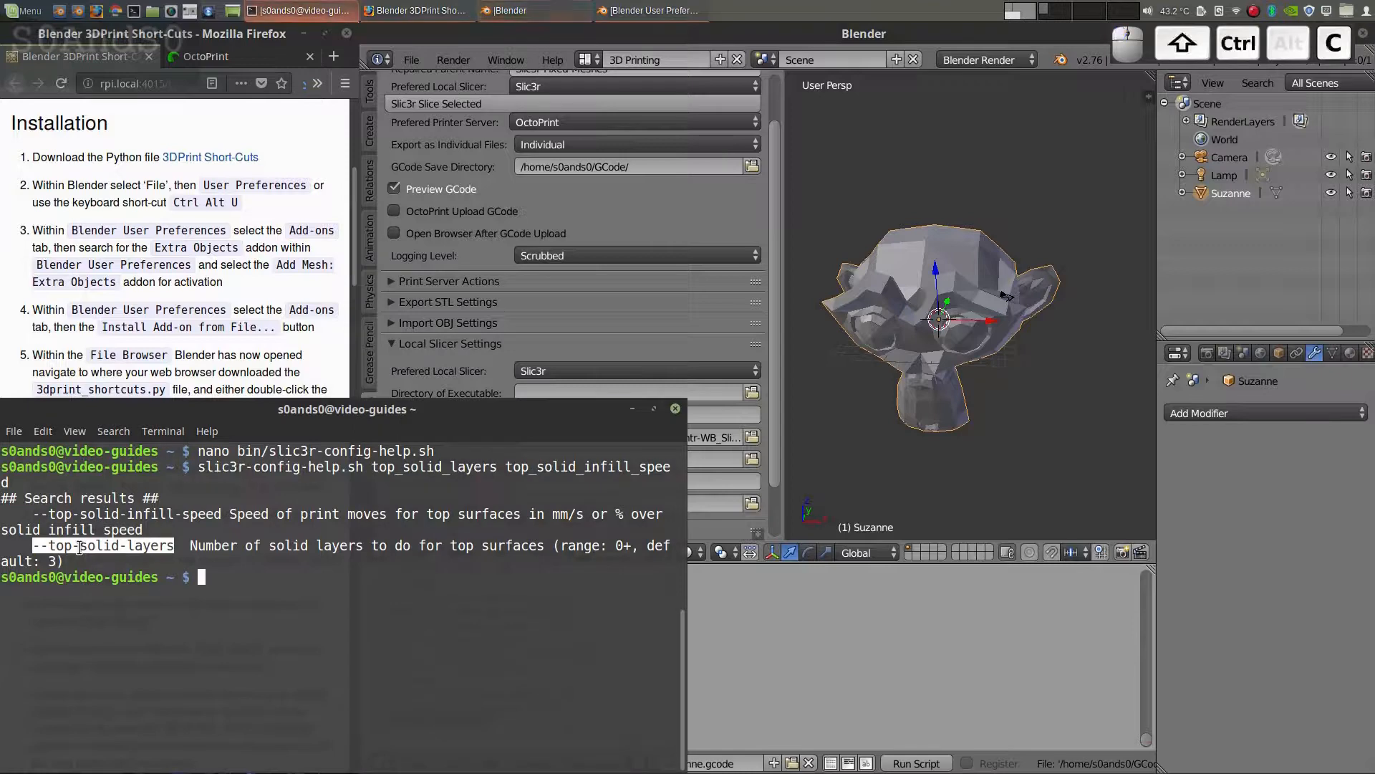
left_click(740, 488)
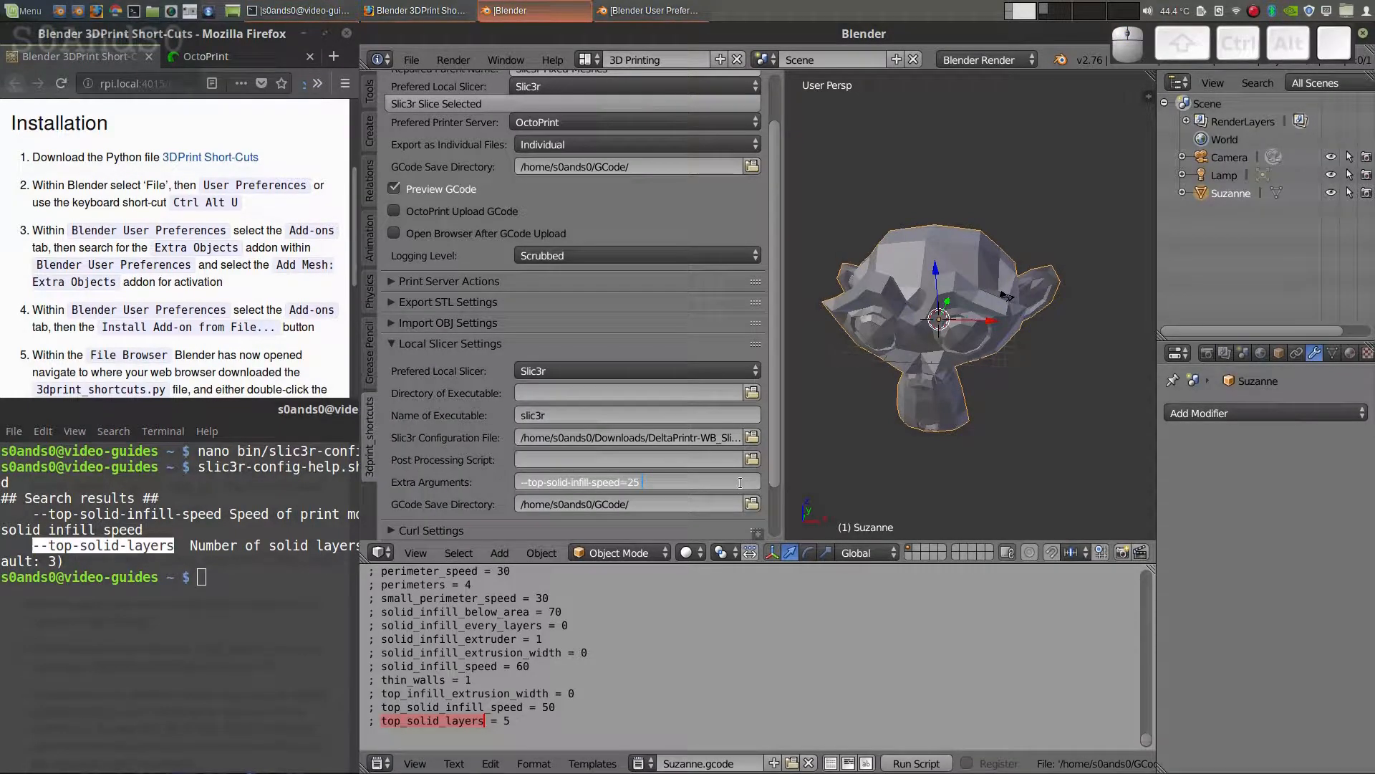
key("ctrl+v")
type("=7")
left_click(315, 11)
left_click(315, 11)
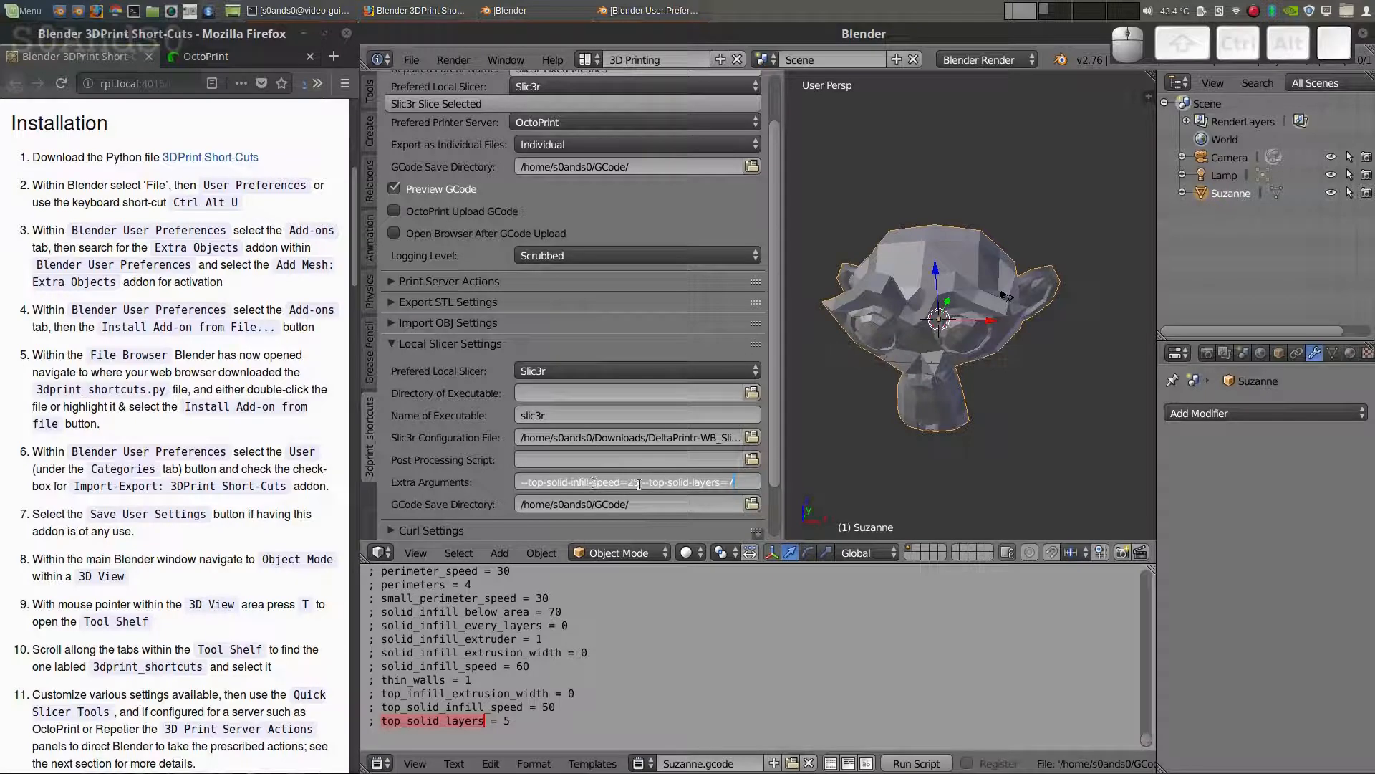
left_click(548, 707)
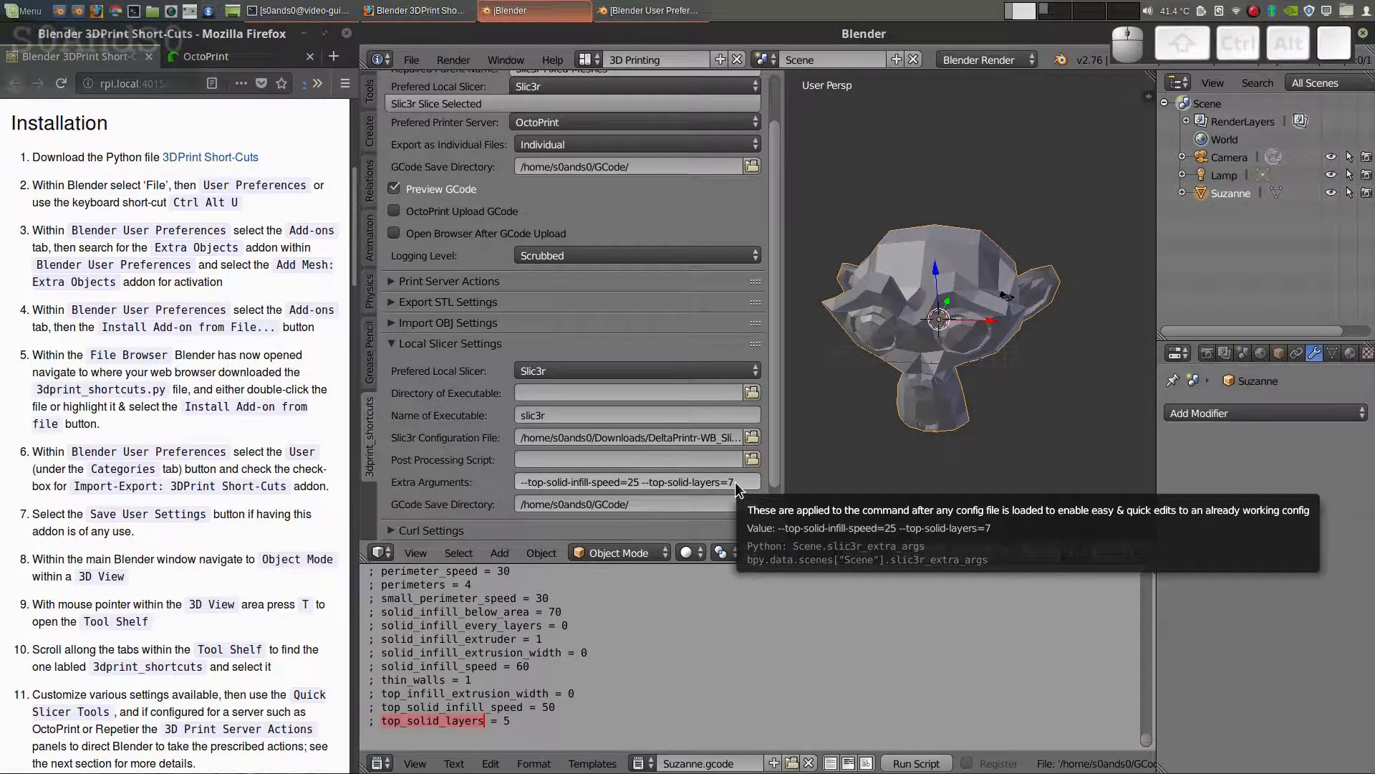
Step: Highlight the current values of top_solid_infill_speed and top_solid_layers in Suzanne.gcode for comparison with the extra arguments
left_click(513, 722)
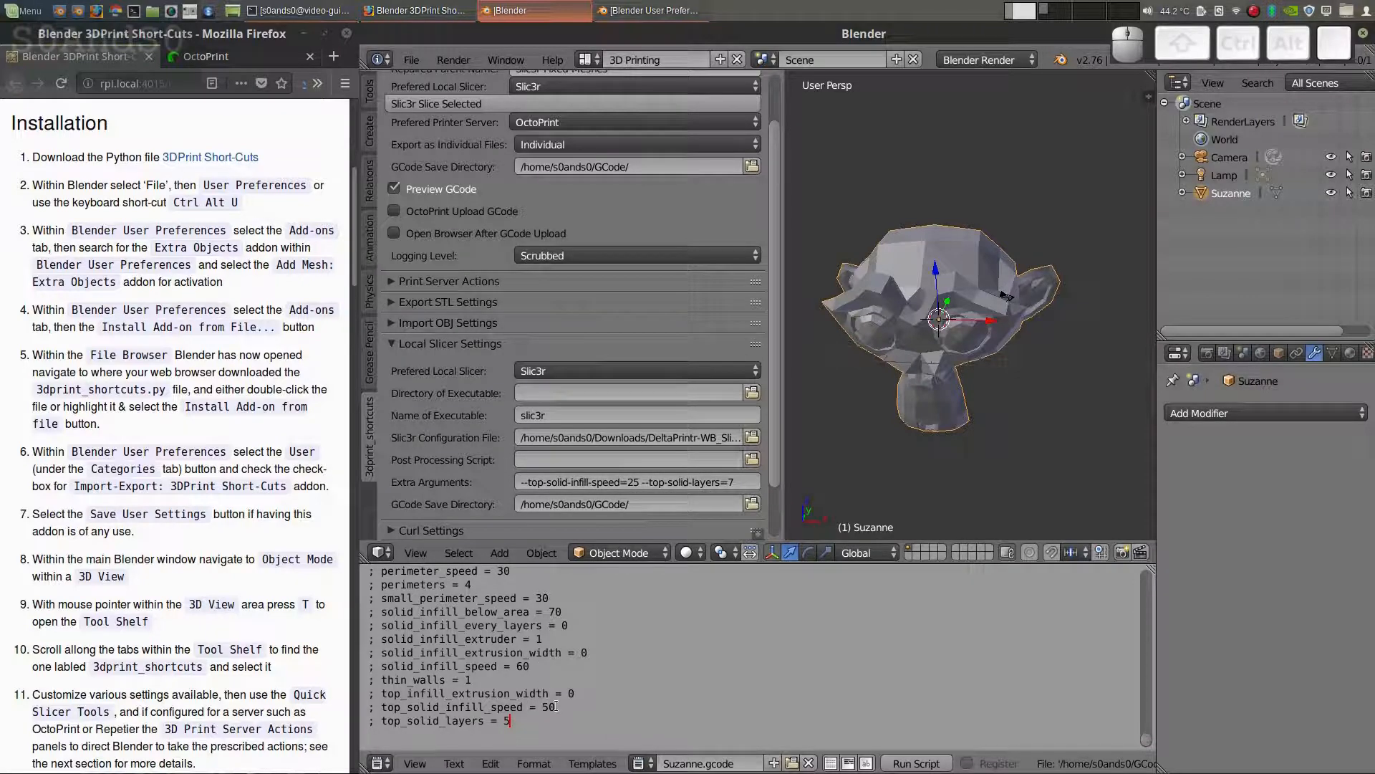
double_click(549, 707)
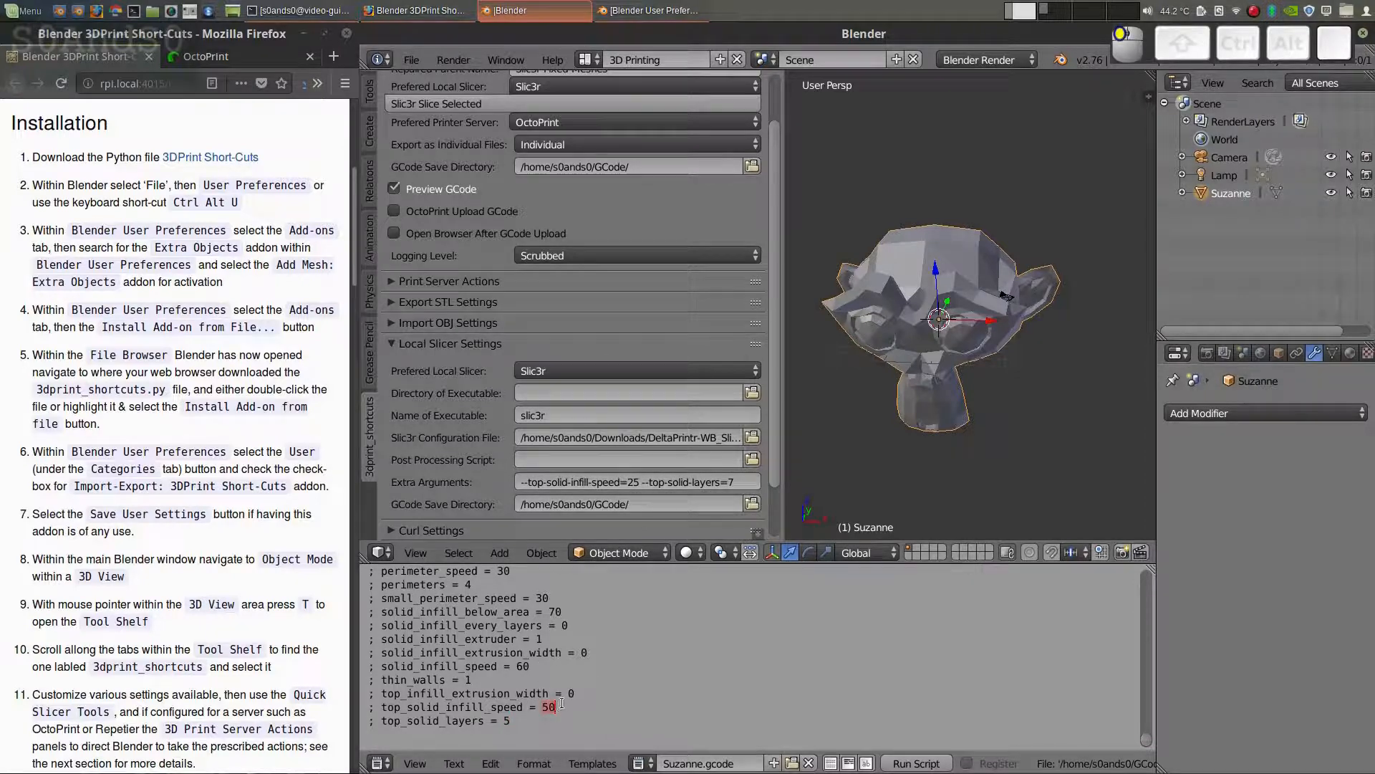
double_click(510, 721)
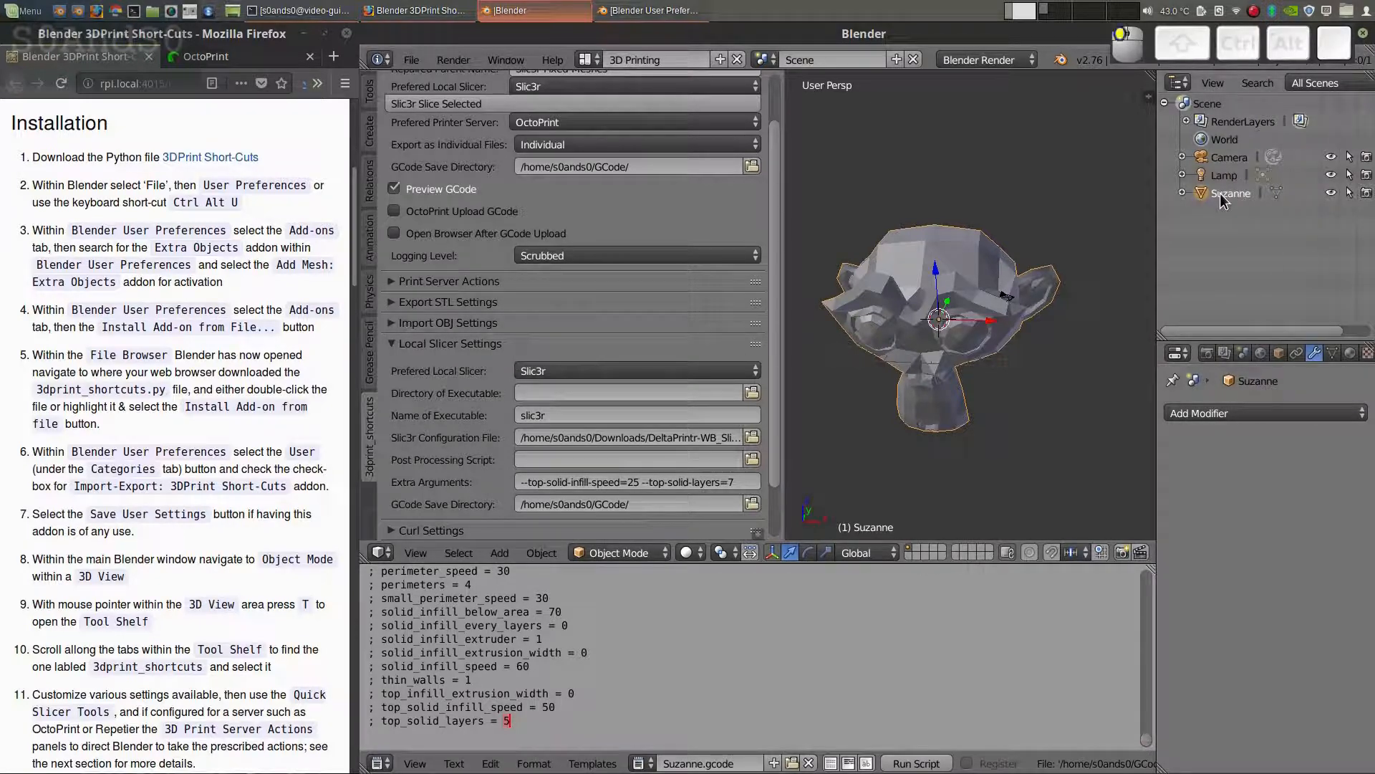
Step: Slice the selected Suzanne mesh again with Slic3r and display the regenerated Suzanne.gcode in the Text Editor
left_click(478, 107)
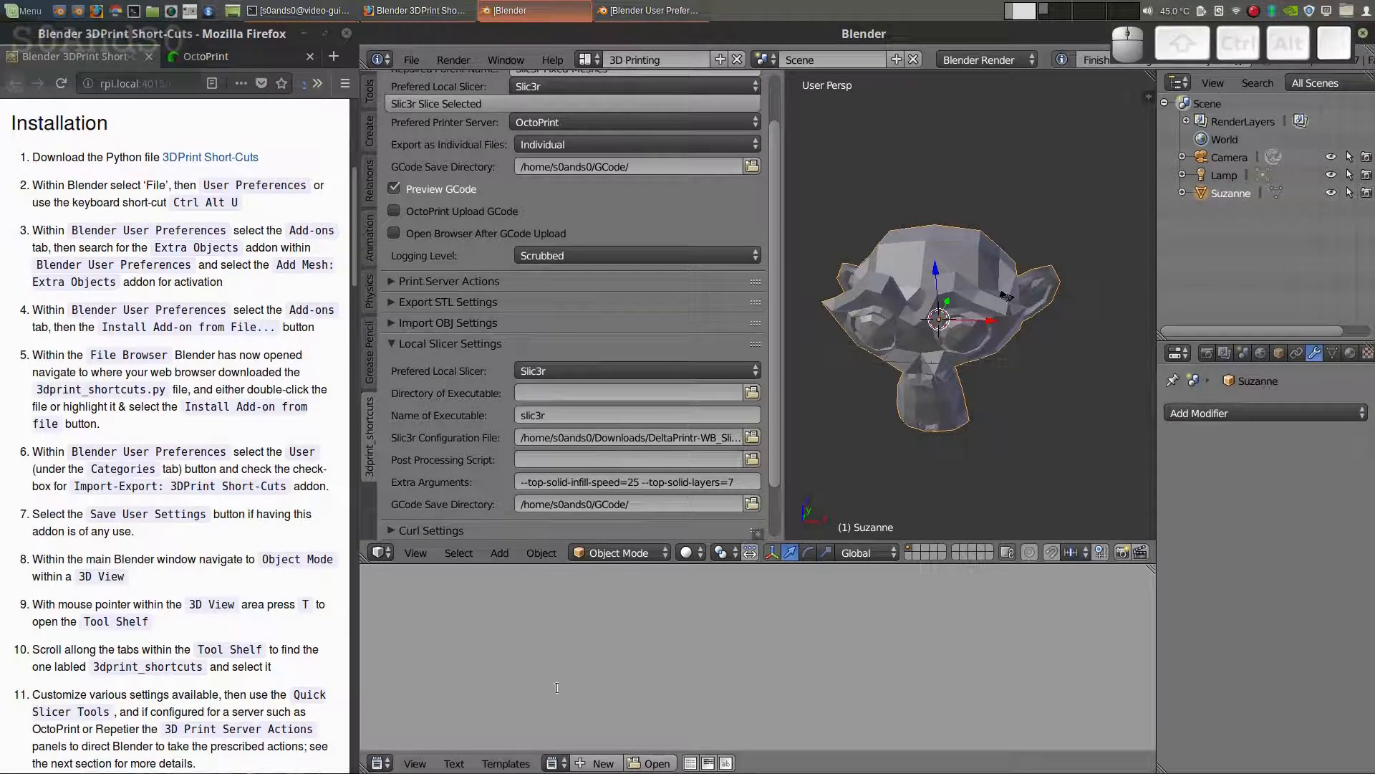
left_click(555, 763)
left_click(605, 584)
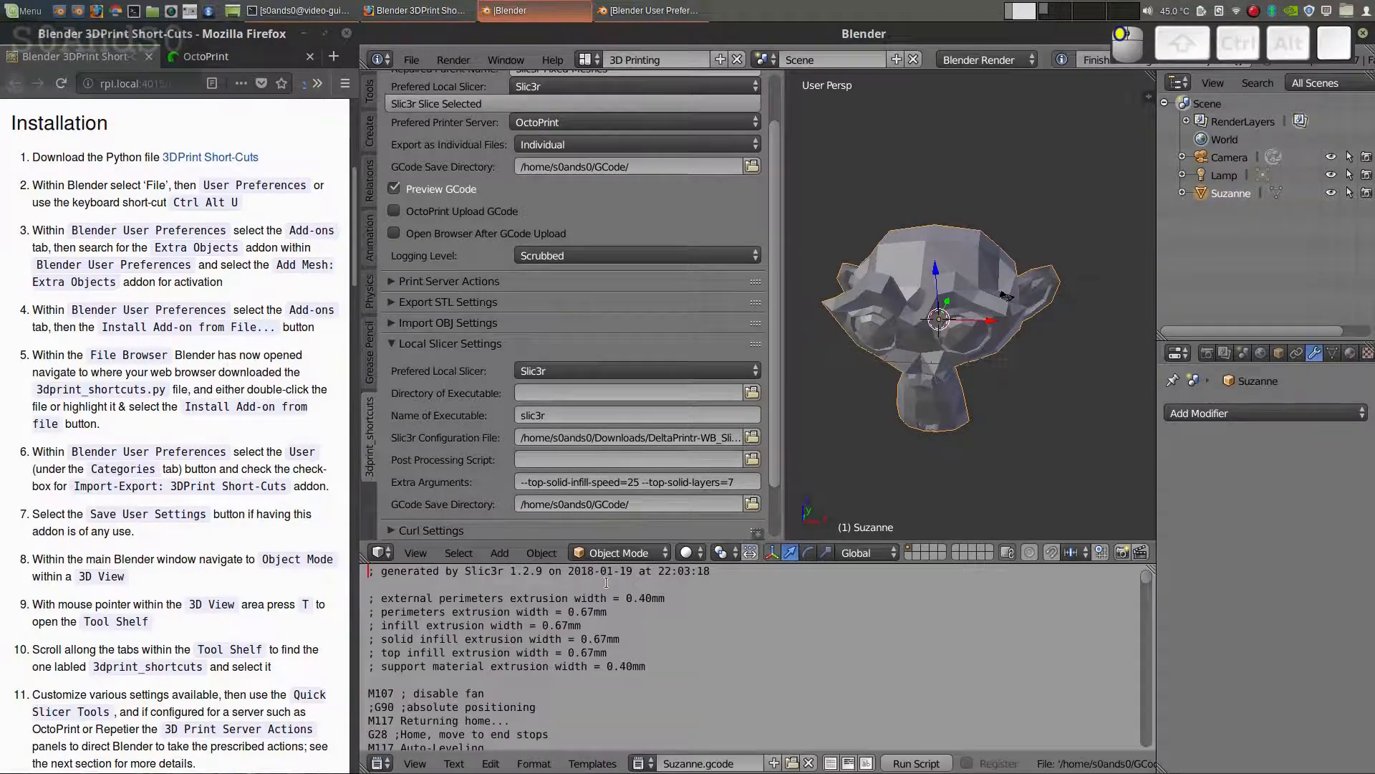
Step: Examine the slicer settings at the end of the new Suzanne.gcode, highlighting top_solid_infill_speed and top_solid_layers against the extra arguments
left_click_drag(1147, 586, 1140, 765)
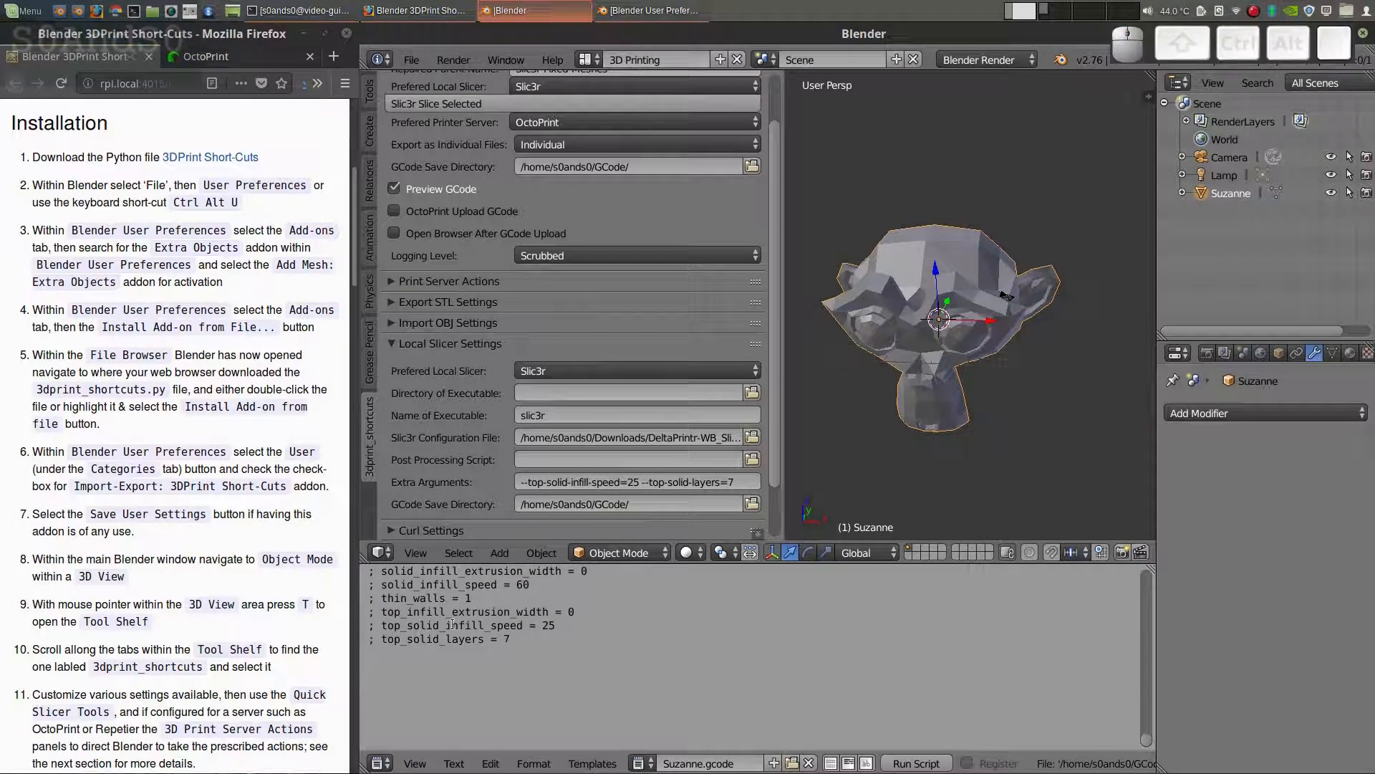
double_click(451, 625)
double_click(446, 638)
mouse_move(927, 341)
middle_mouse_down()
mouse_move(905, 336)
mouse_move(947, 336)
mouse_move(905, 334)
middle_mouse_up()
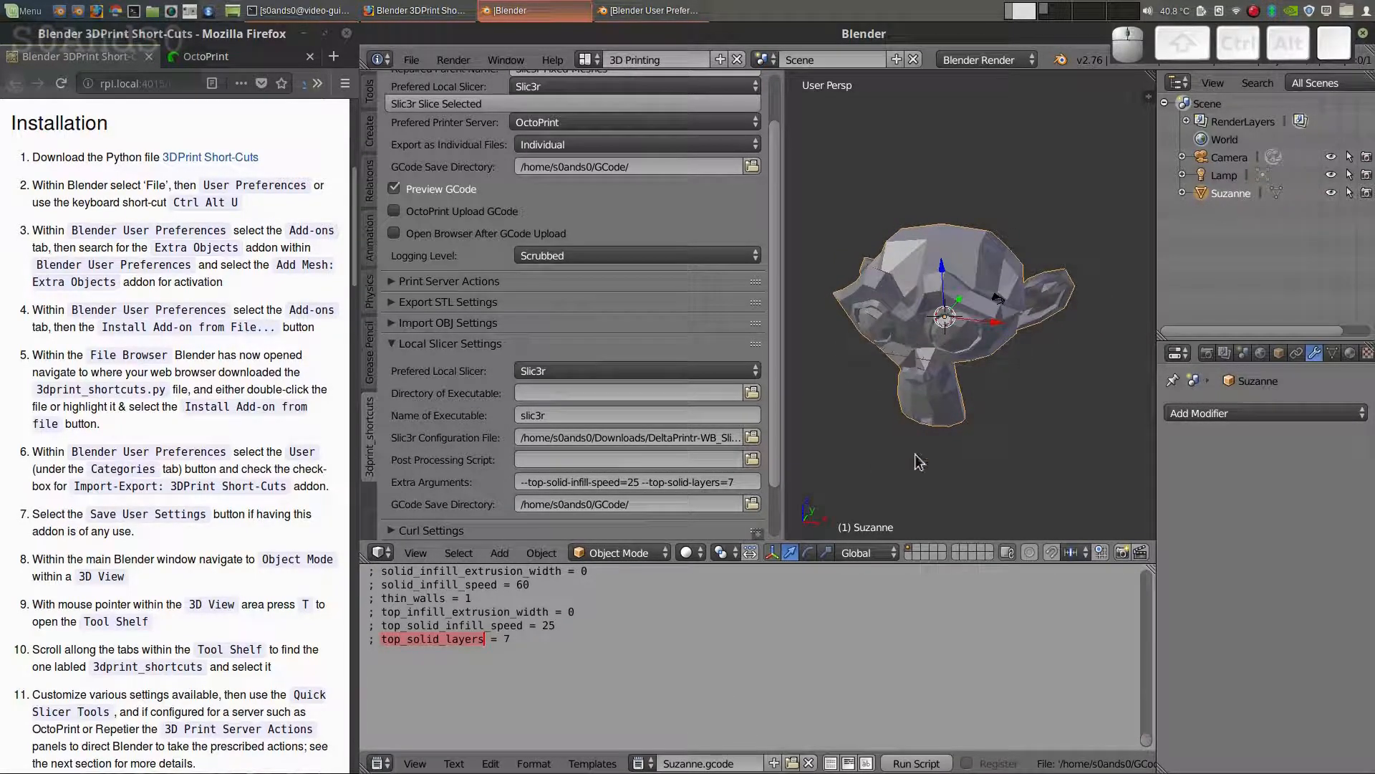
double_click(454, 625)
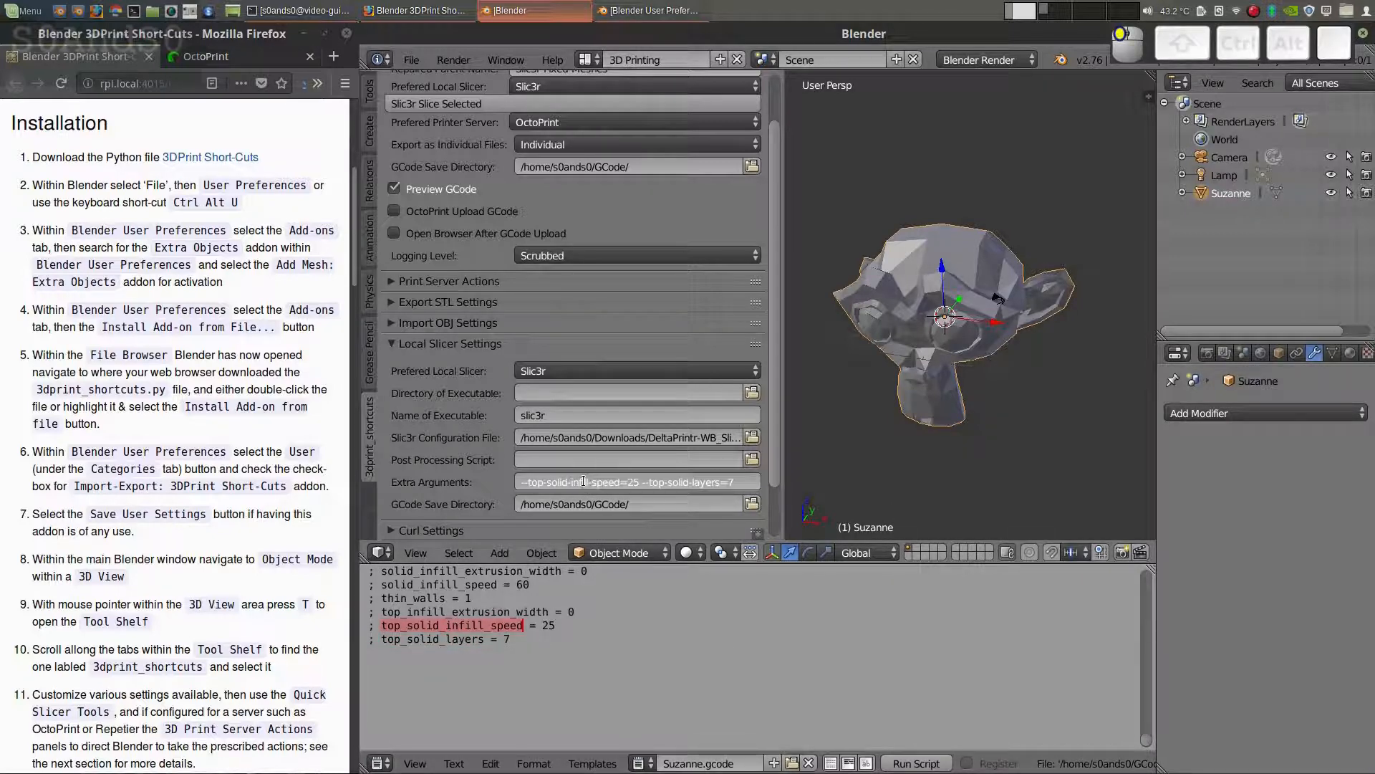
left_click(476, 641)
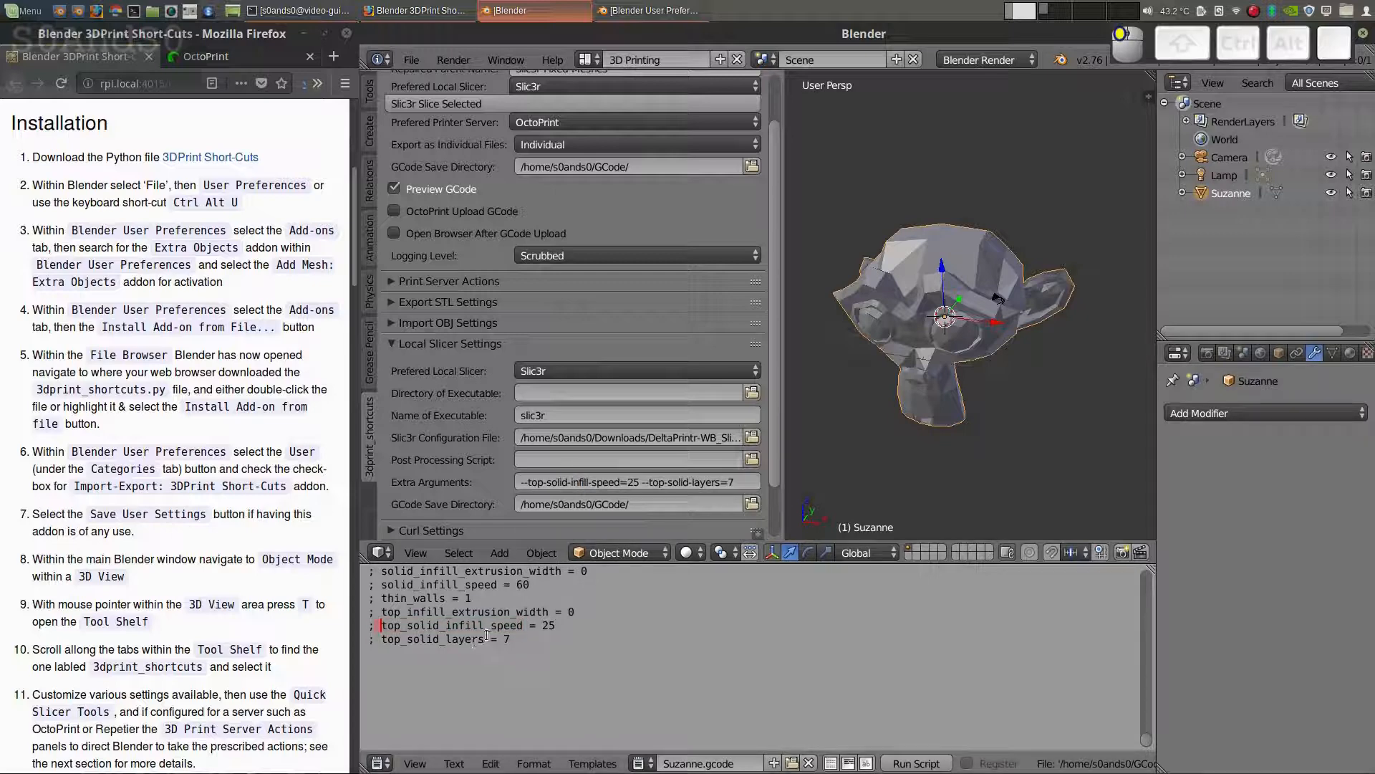
double_click(477, 640)
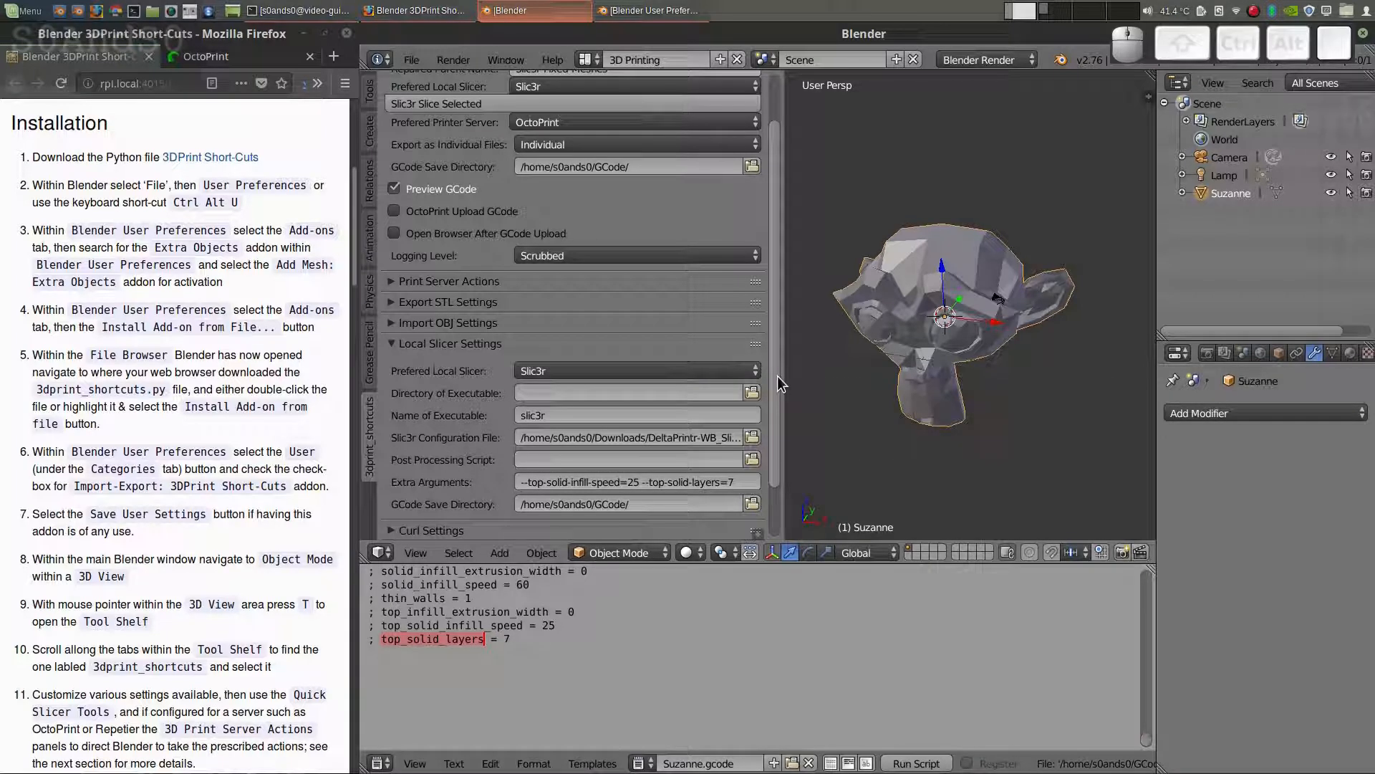
Step: Collapse the Local Slicer Settings, expand the Server Connection Settings and look through their OctoPrint options
left_click(450, 341)
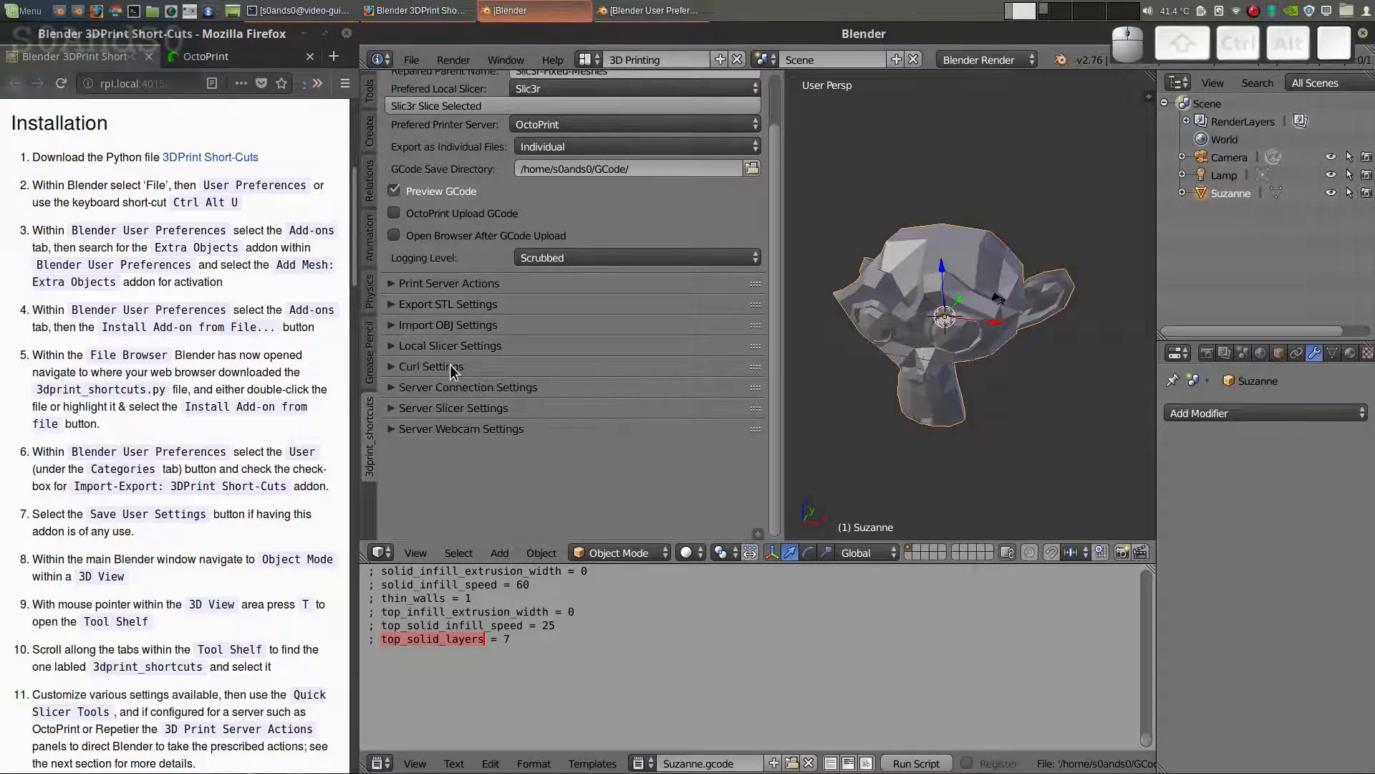
left_click(460, 387)
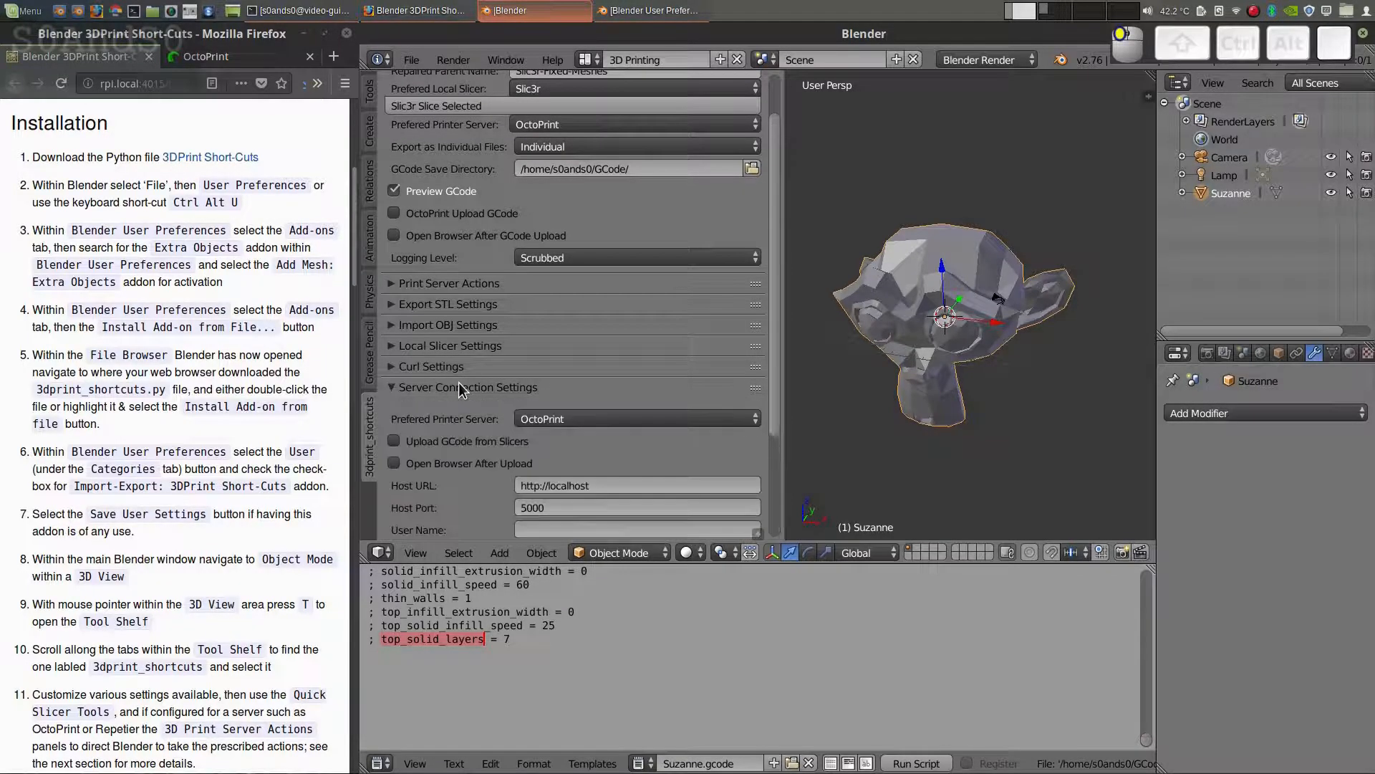
scroll(462, 391, "down", 4)
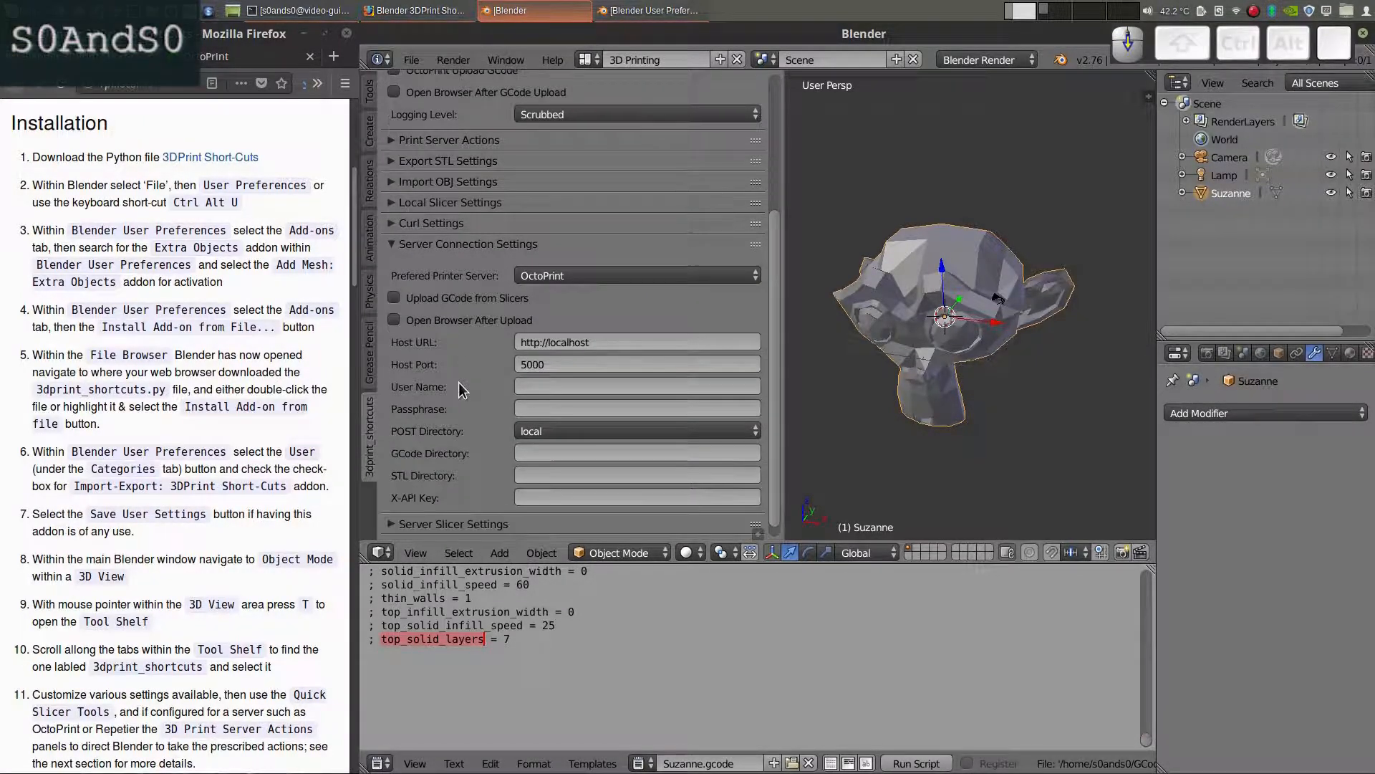
scroll(459, 381, "down", 2)
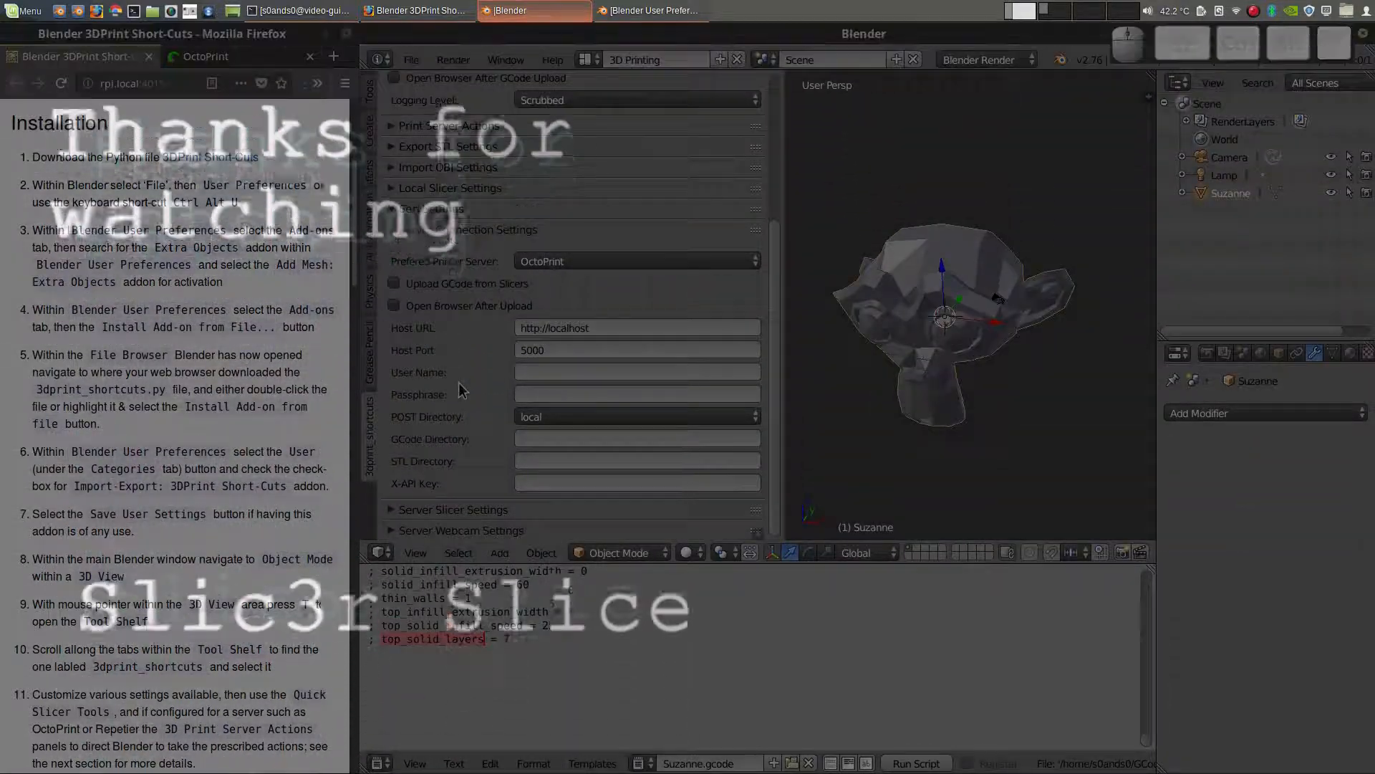